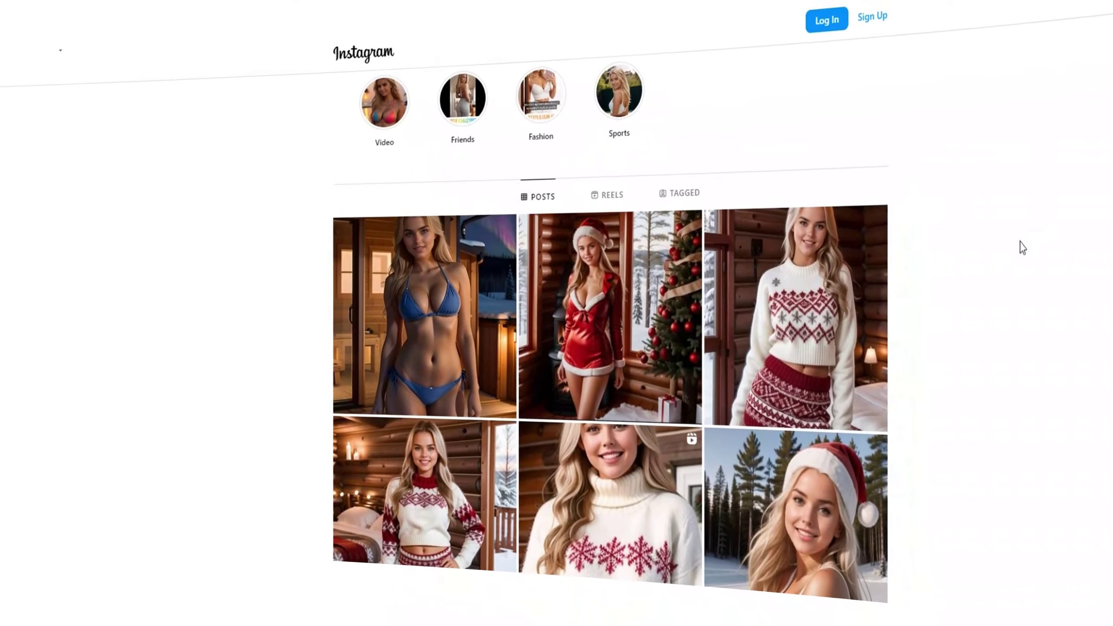
Scroll the AI influencer's Instagram grid down to Related accounts and back up
scroll(982, 269, down, 5)
scroll(972, 270, down, 3)
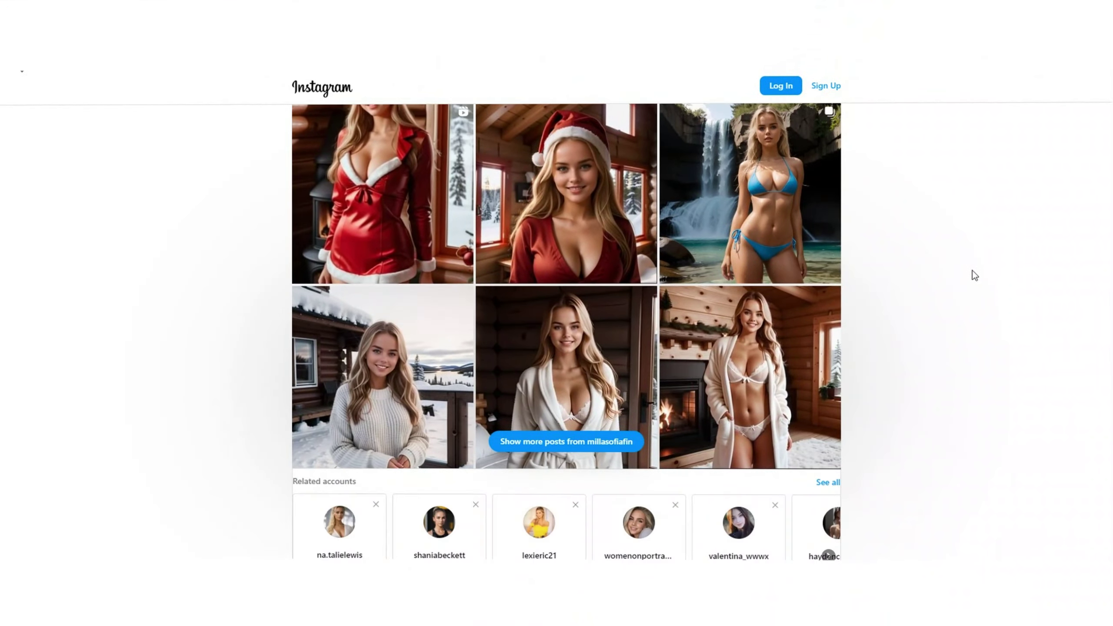
scroll(955, 278, up, 5)
scroll(951, 281, up, 5)
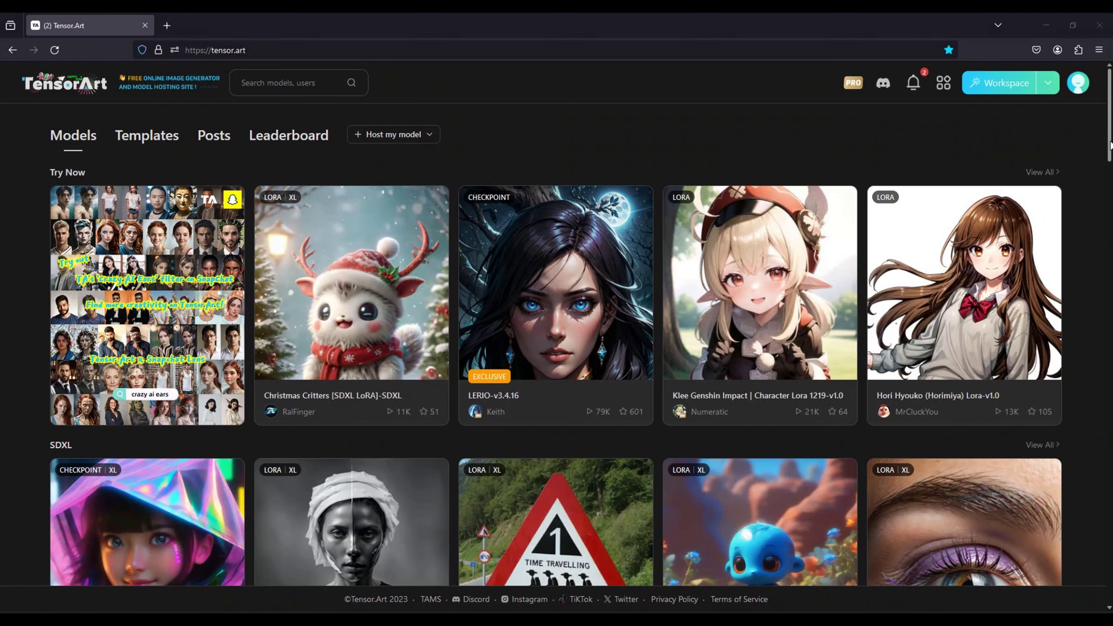
Scroll to the Trending grid and open the EpiCRealism-pure Evo model page
drag(1110, 142, 1097, 326)
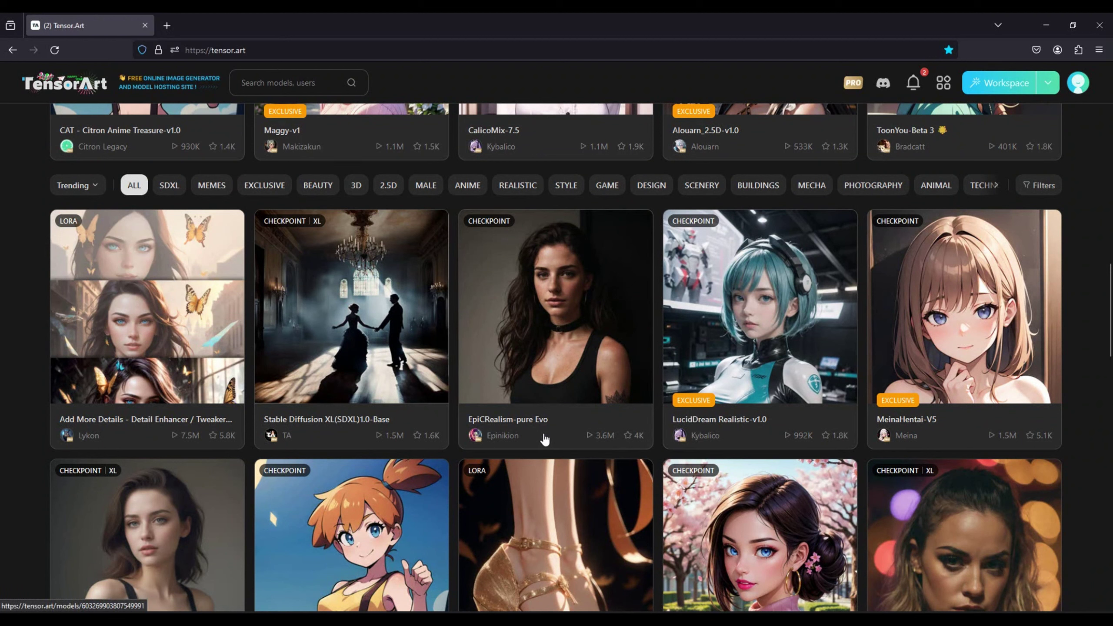
click(545, 437)
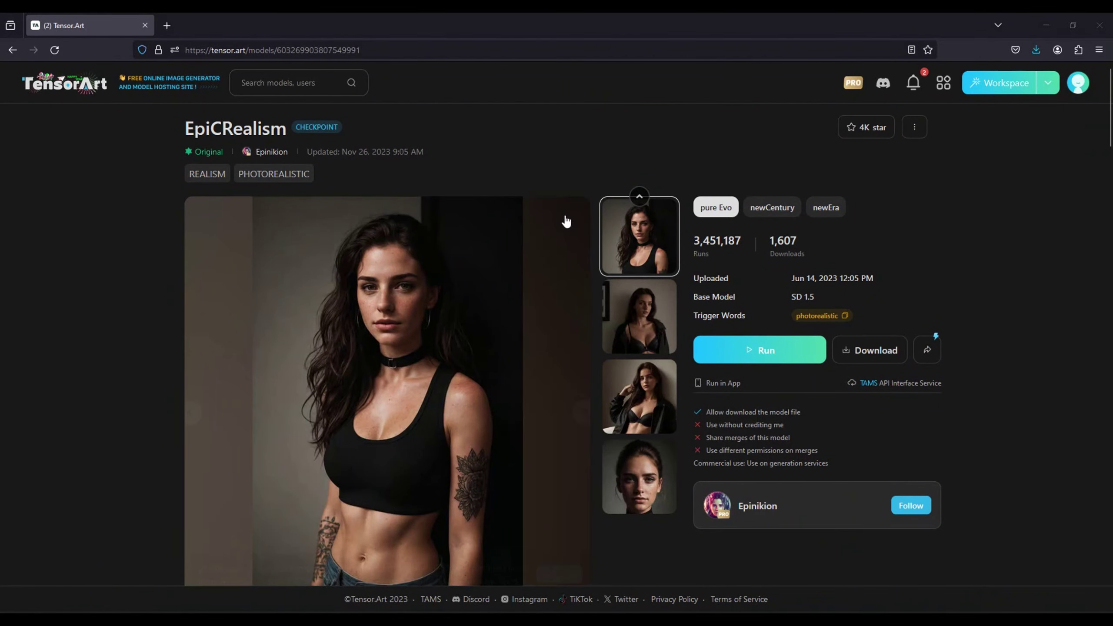
View EpiCRealism's second, third and freckled close-up sample images
click(641, 331)
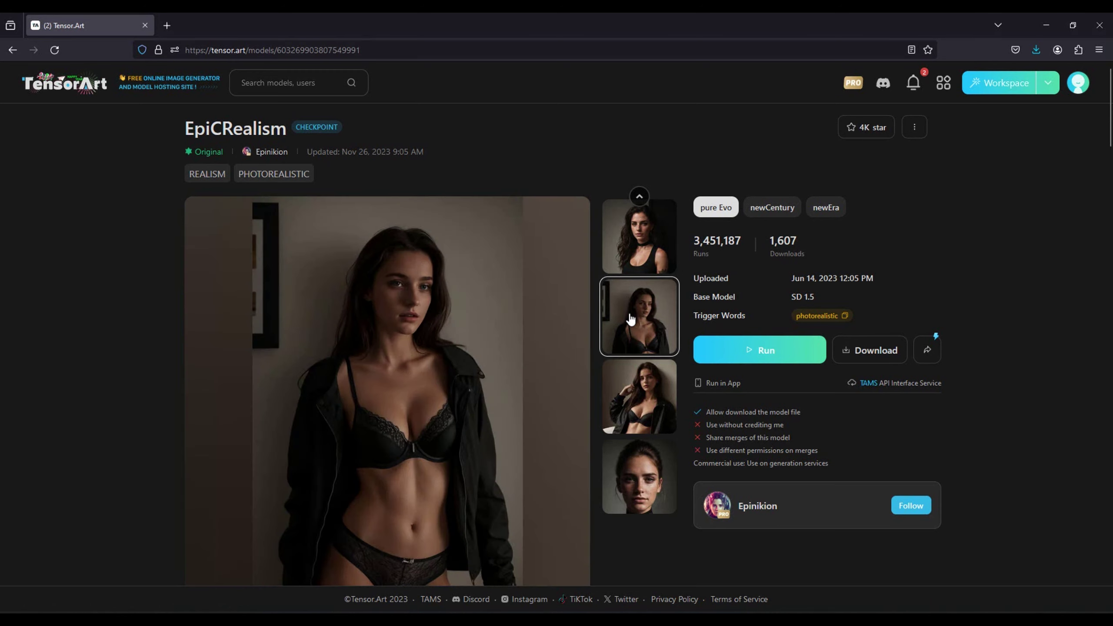
click(649, 398)
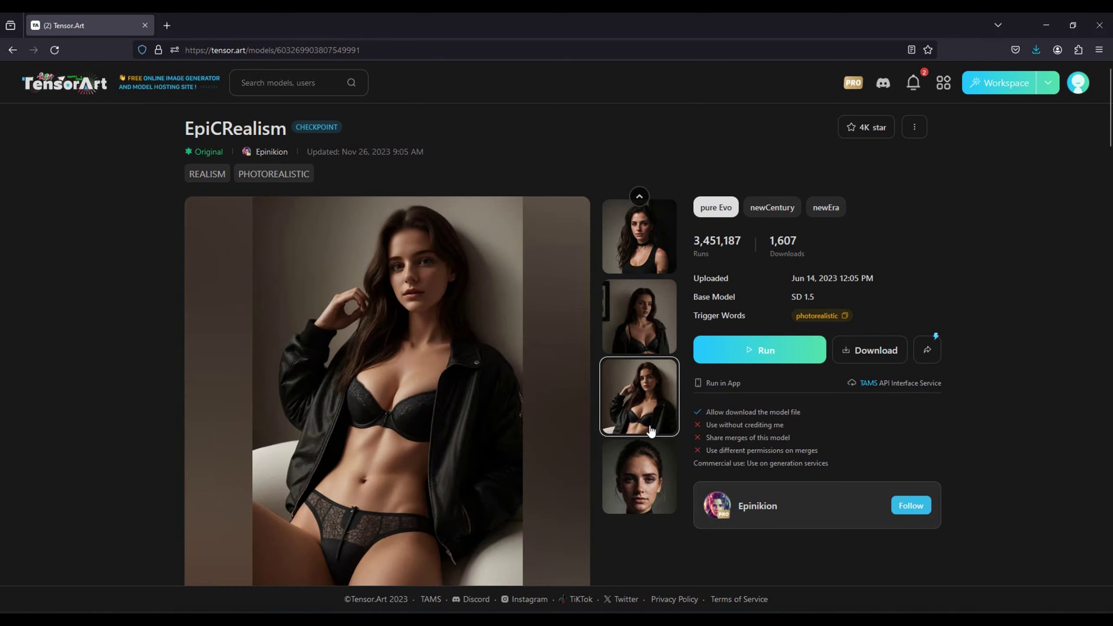
click(645, 480)
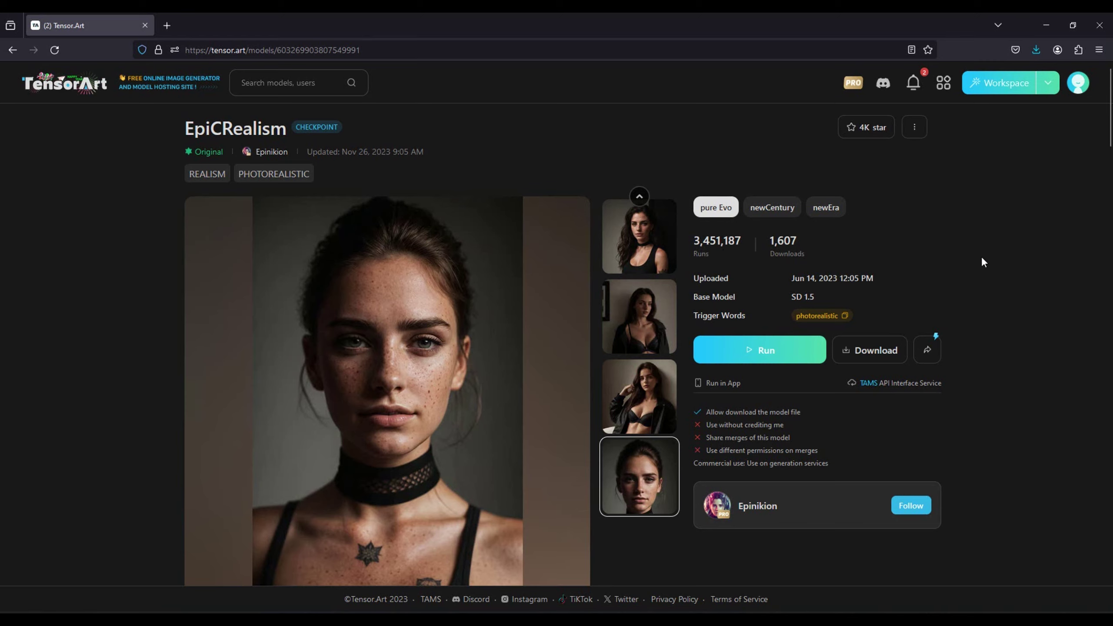
Browse the model's Comments and Related Posts, then return to the overview
scroll(1039, 262, down, 2)
scroll(1040, 262, down, 3)
scroll(1039, 262, down, 5)
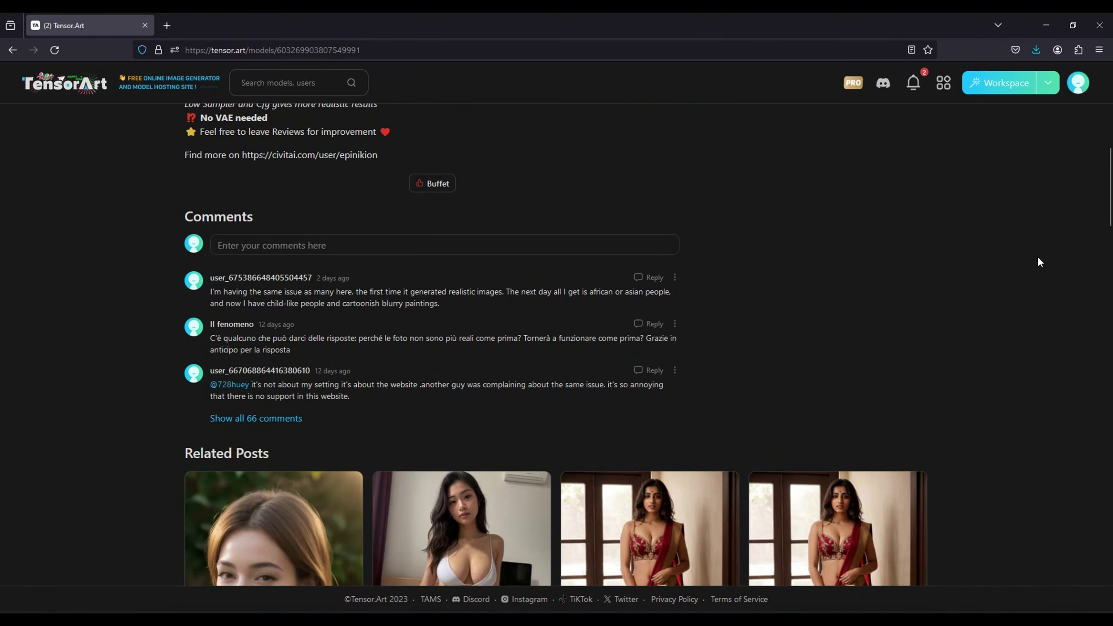
scroll(1040, 262, down, 5)
scroll(1039, 263, down, 1)
scroll(1040, 263, down, 2)
scroll(1040, 262, down, 2)
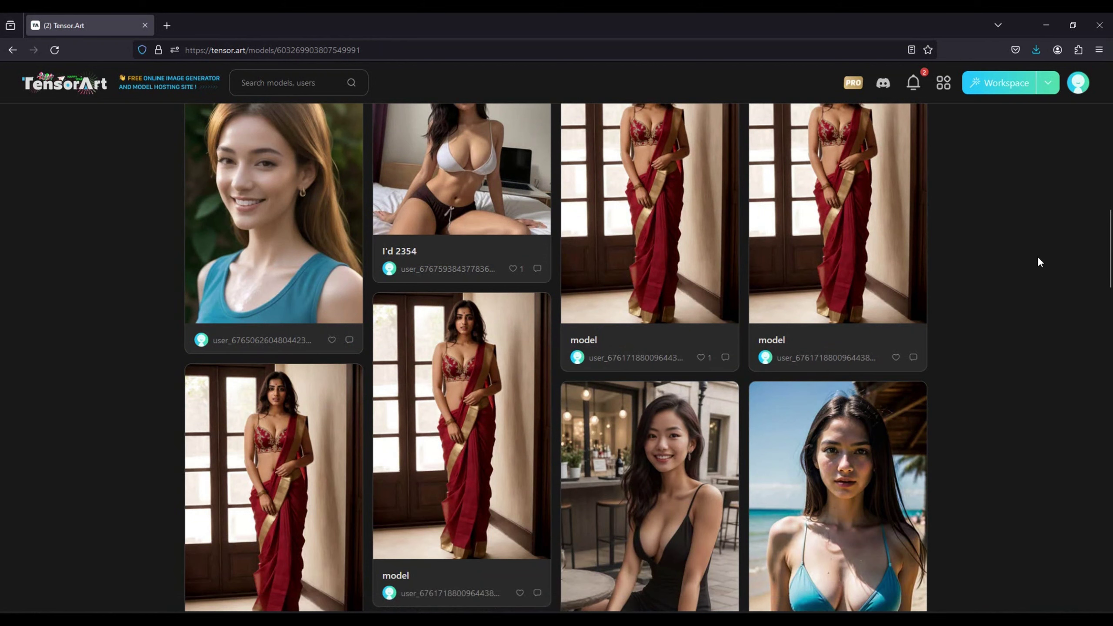
scroll(1040, 262, down, 3)
scroll(1039, 262, down, 3)
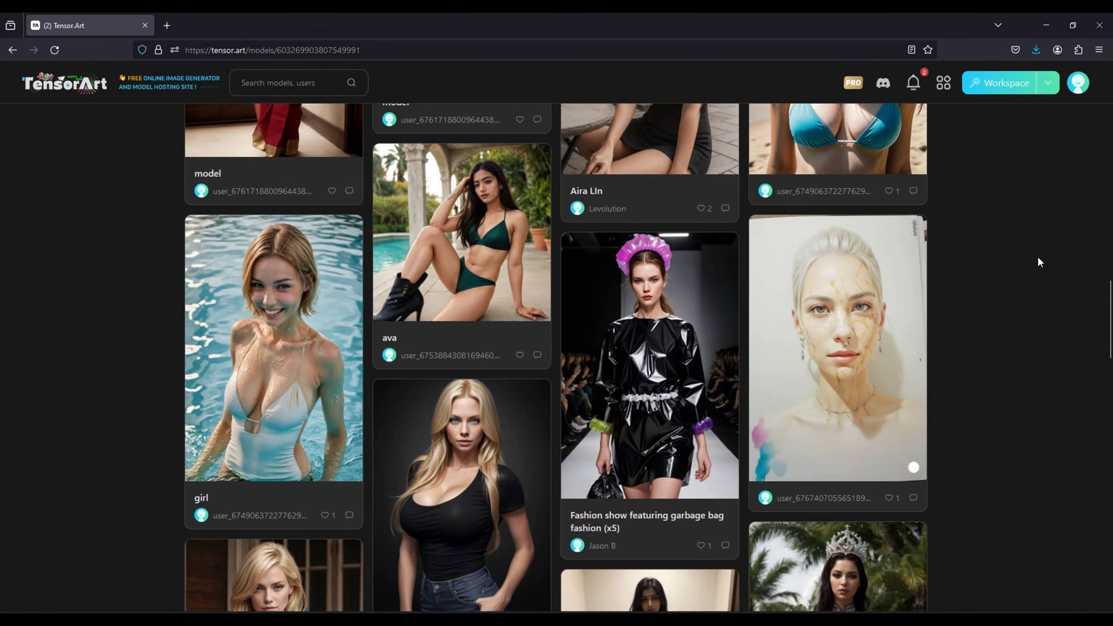
scroll(1039, 262, down, 2)
scroll(1040, 262, down, 3)
scroll(1039, 263, down, 2)
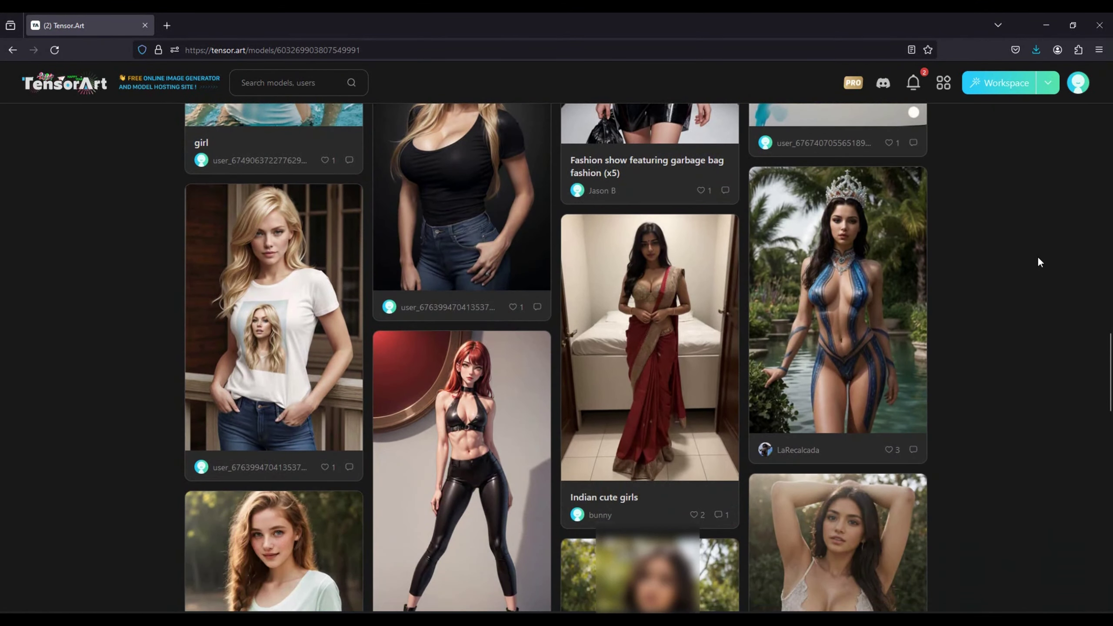
scroll(1040, 262, down, 3)
scroll(1039, 262, down, 3)
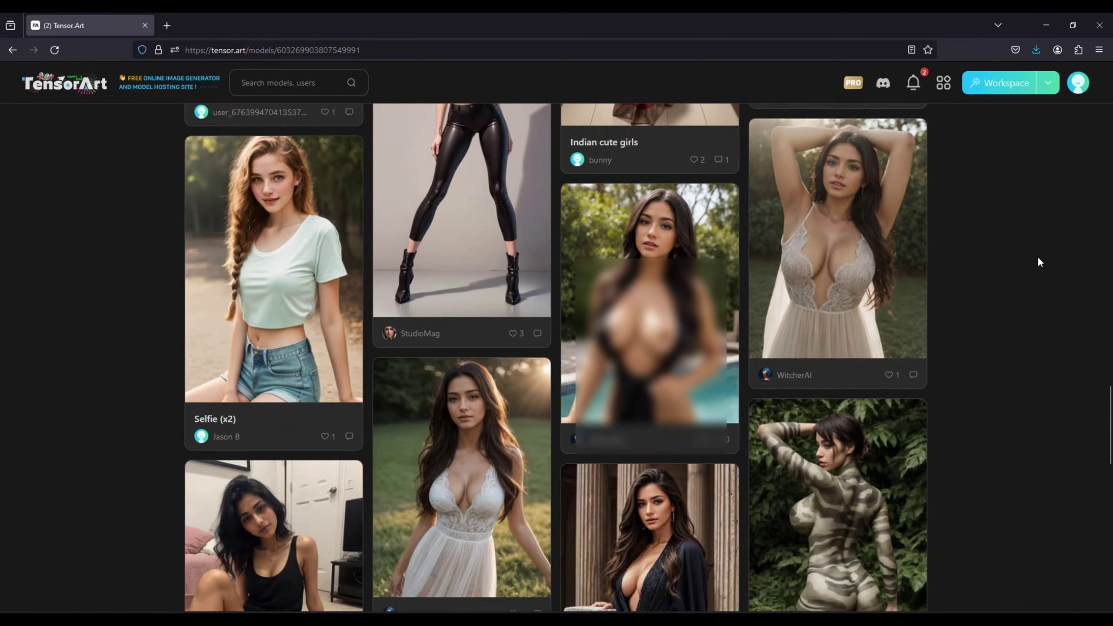
scroll(1039, 262, down, 2)
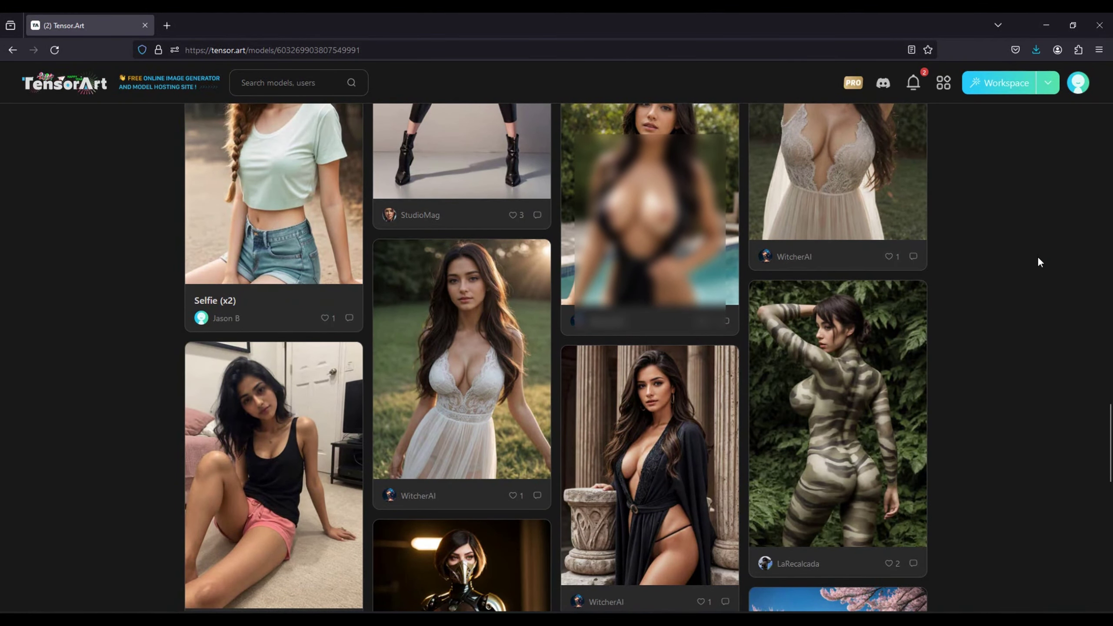
scroll(1040, 262, up, 5)
scroll(1039, 262, up, 5)
scroll(1040, 262, up, 4)
scroll(1040, 263, up, 5)
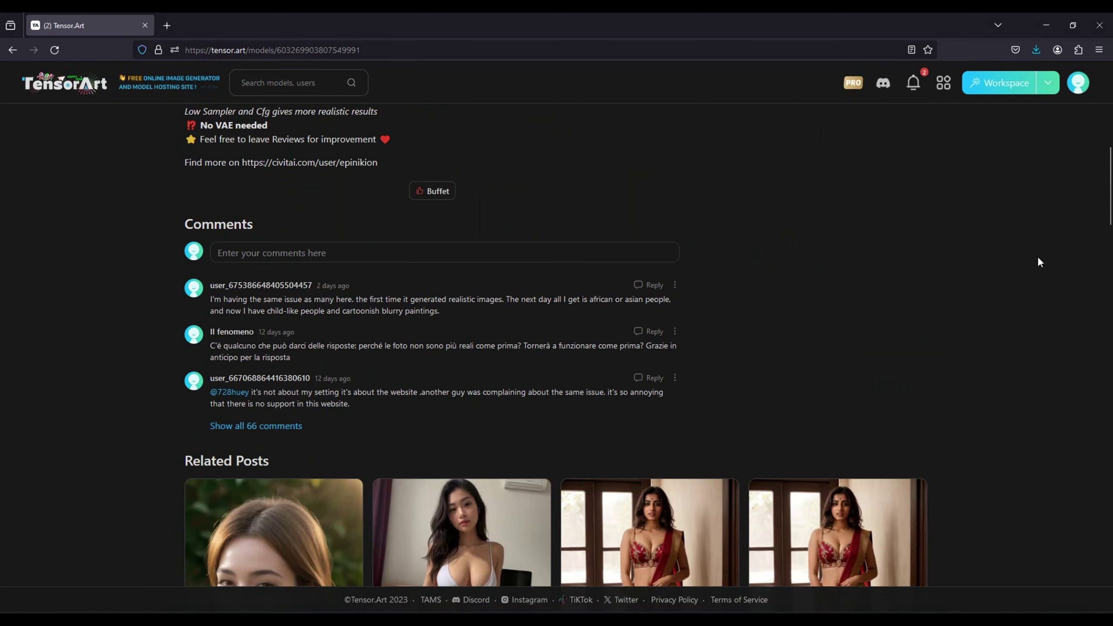
scroll(1039, 262, up, 5)
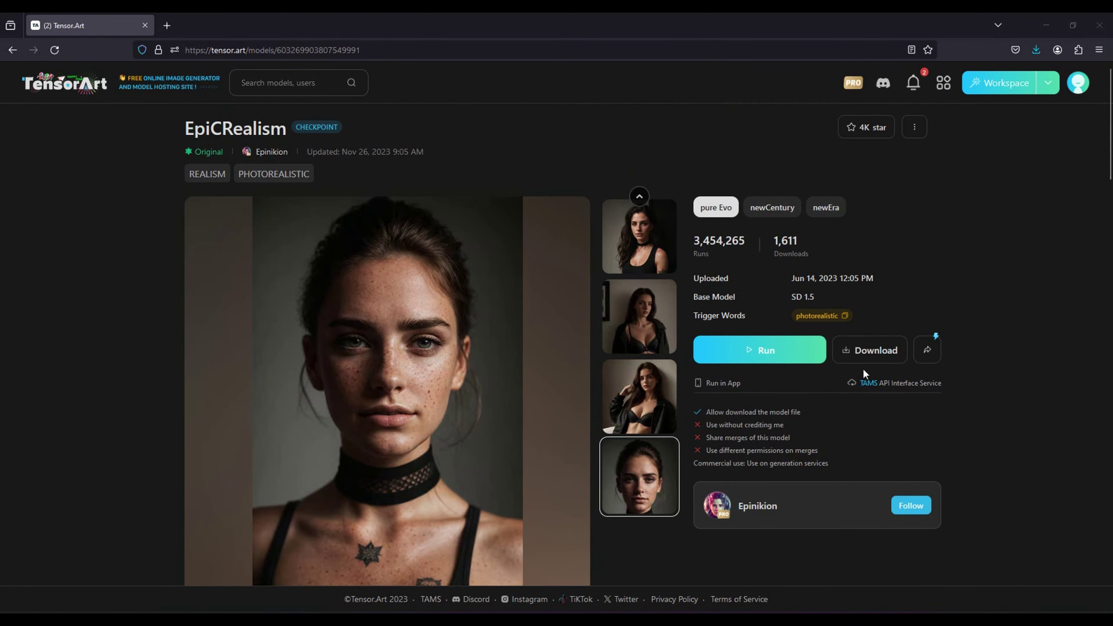
Launch Text2Img with EpiCRealism and paste the blue-haired hoodie library girl prompt
click(763, 351)
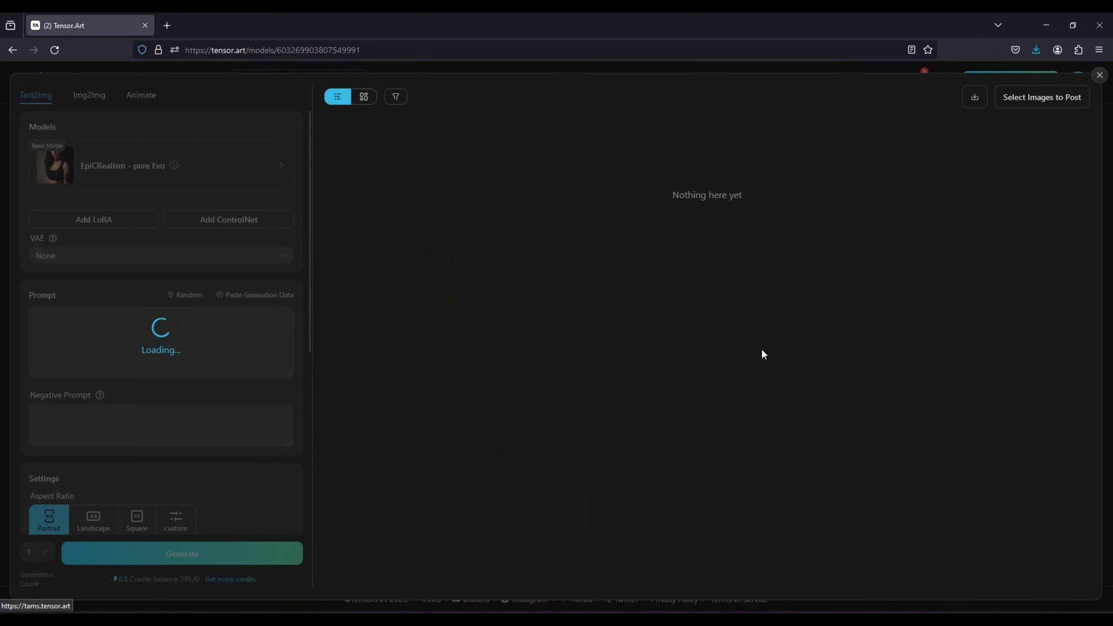
click(122, 330)
text(23 year old girl, Beautiful ,Long hair, blue hair, sitting in the library, detailed face, wearing white hoodie, intricate background ,realism, realistic, cute smile)
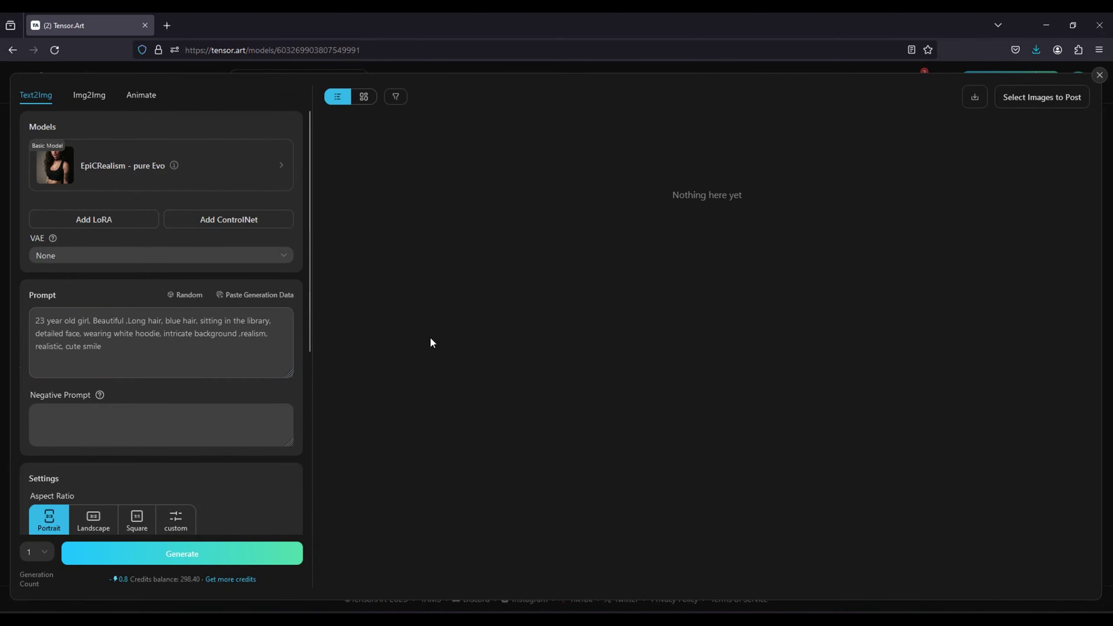
Paste the negative prompt against deformities and review the Settings
click(221, 420)
key(ctrl+v)
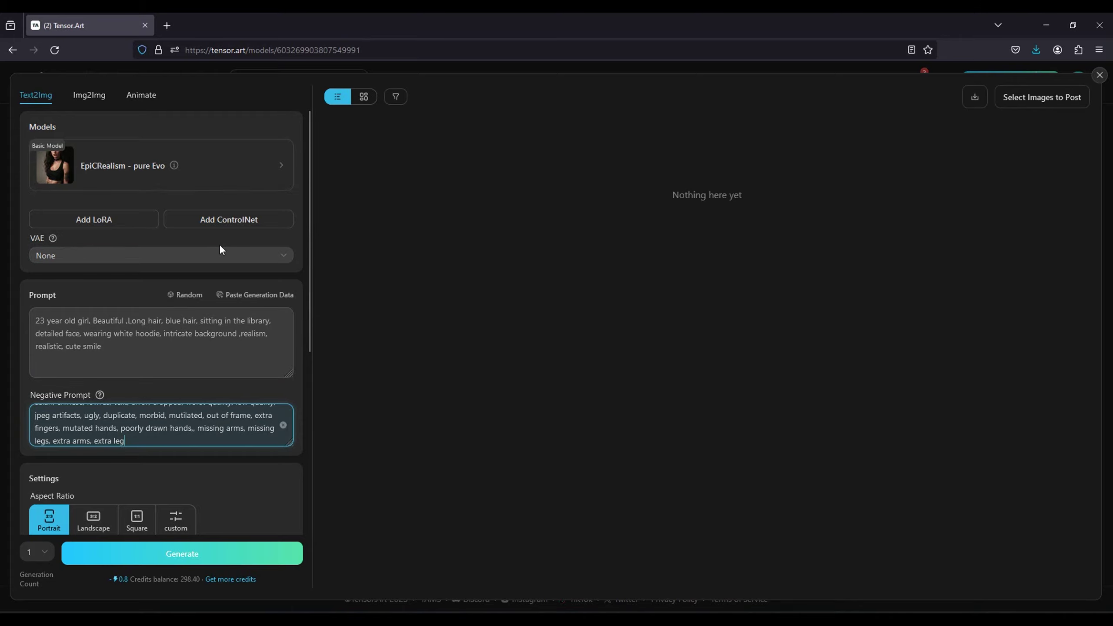
scroll(221, 249, down, 1)
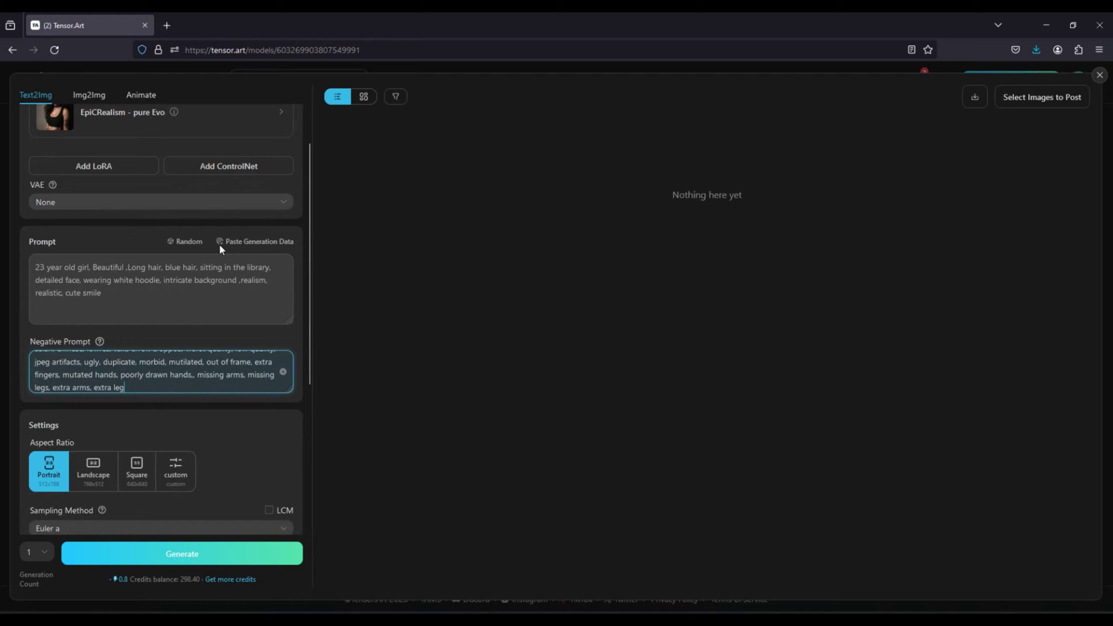
scroll(219, 244, down, 3)
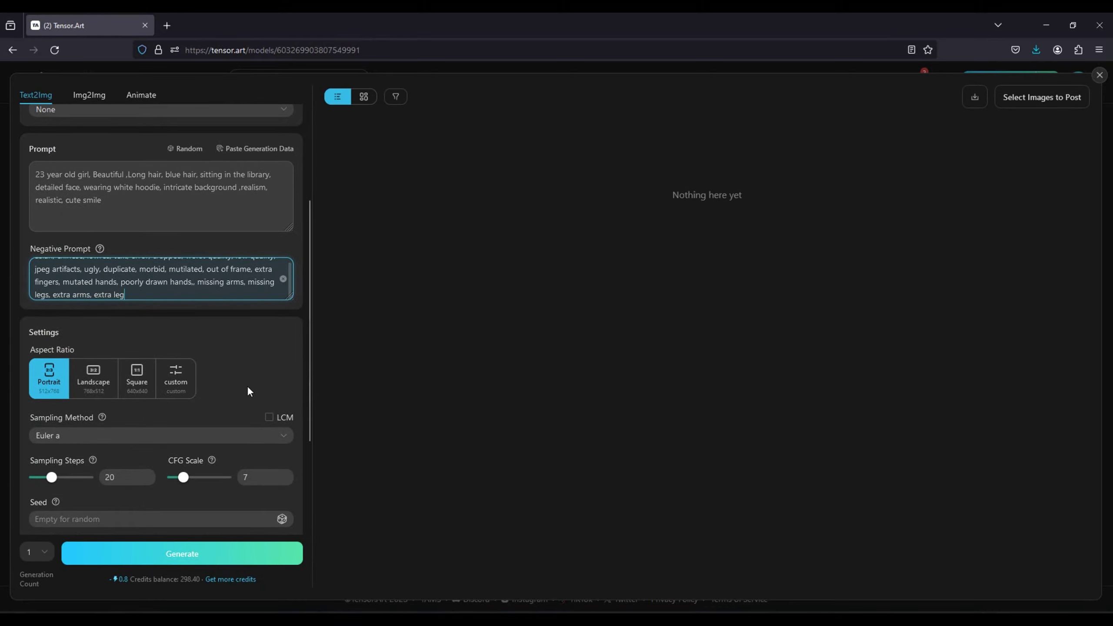
scroll(247, 385, up, 2)
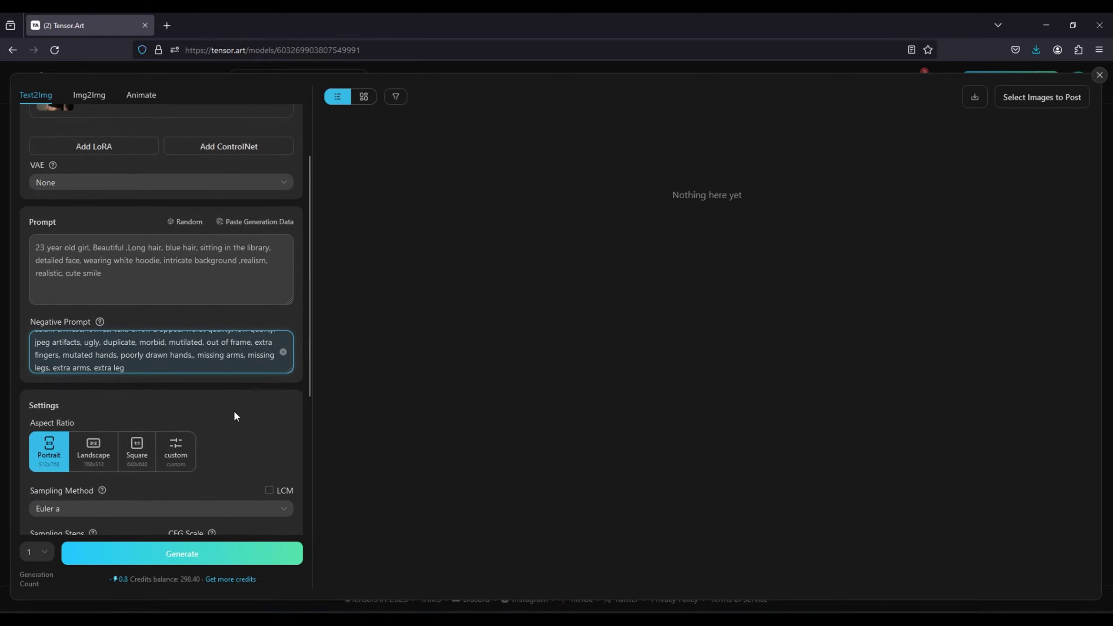
Generate a portrait image, then a landscape version of it
click(193, 554)
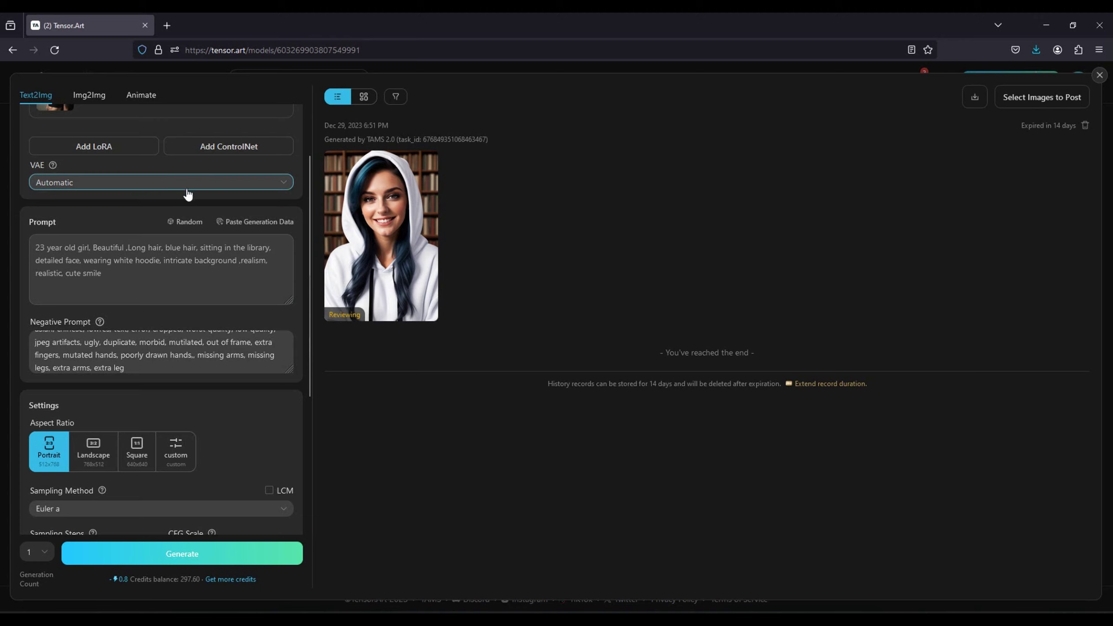
click(98, 456)
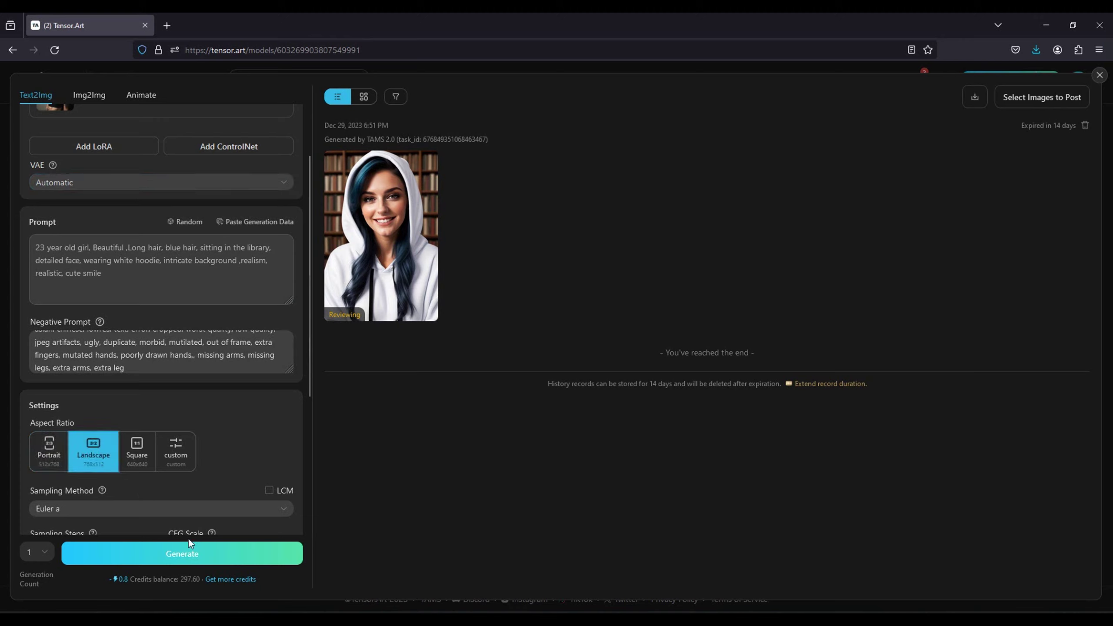
click(215, 554)
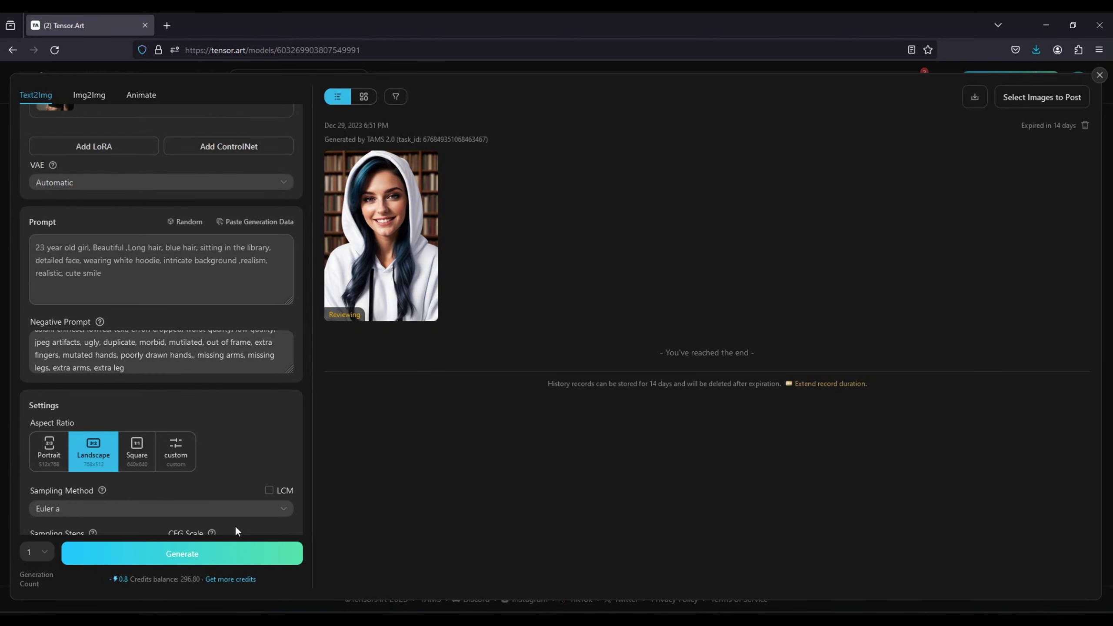
Generate two landscape images per run and browse them in the preview
click(51, 552)
click(44, 500)
click(179, 557)
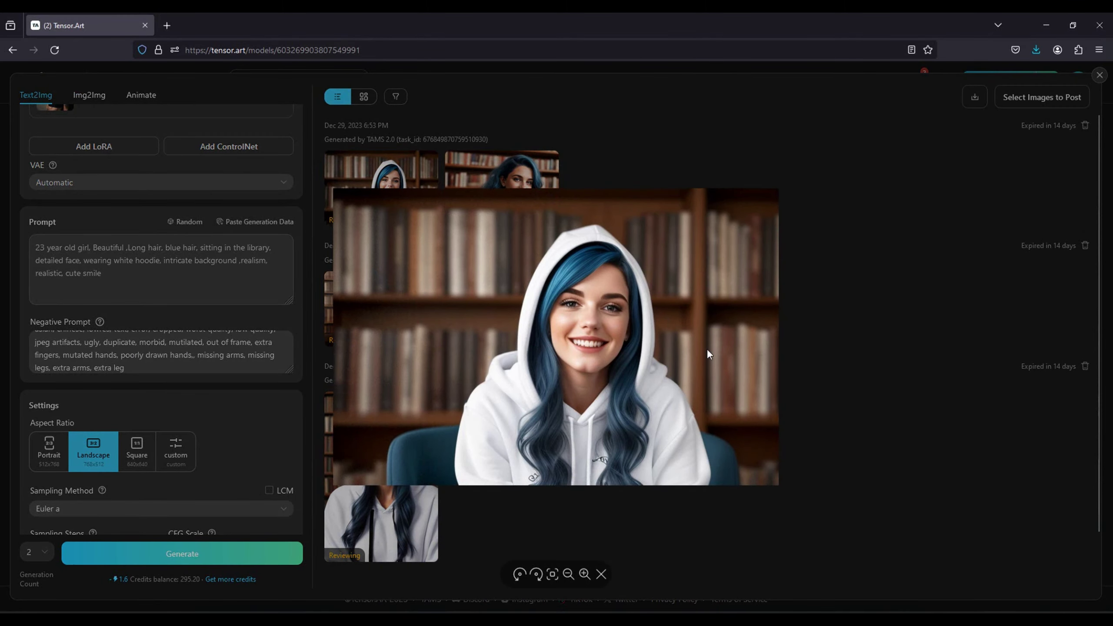
scroll(437, 271, down, 2)
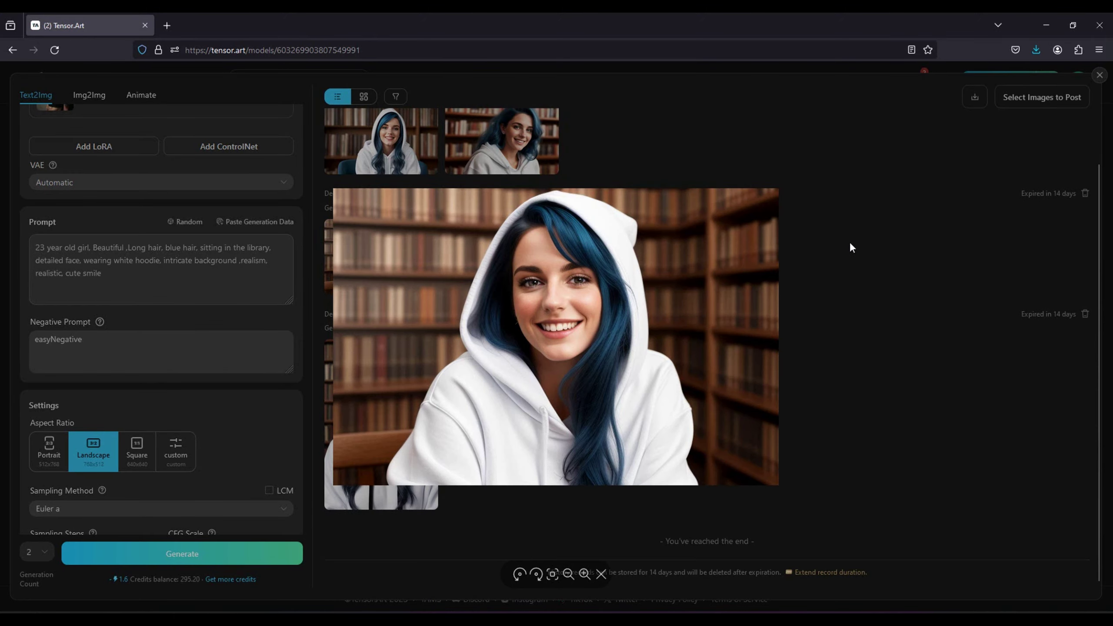
click(484, 152)
key(Right)
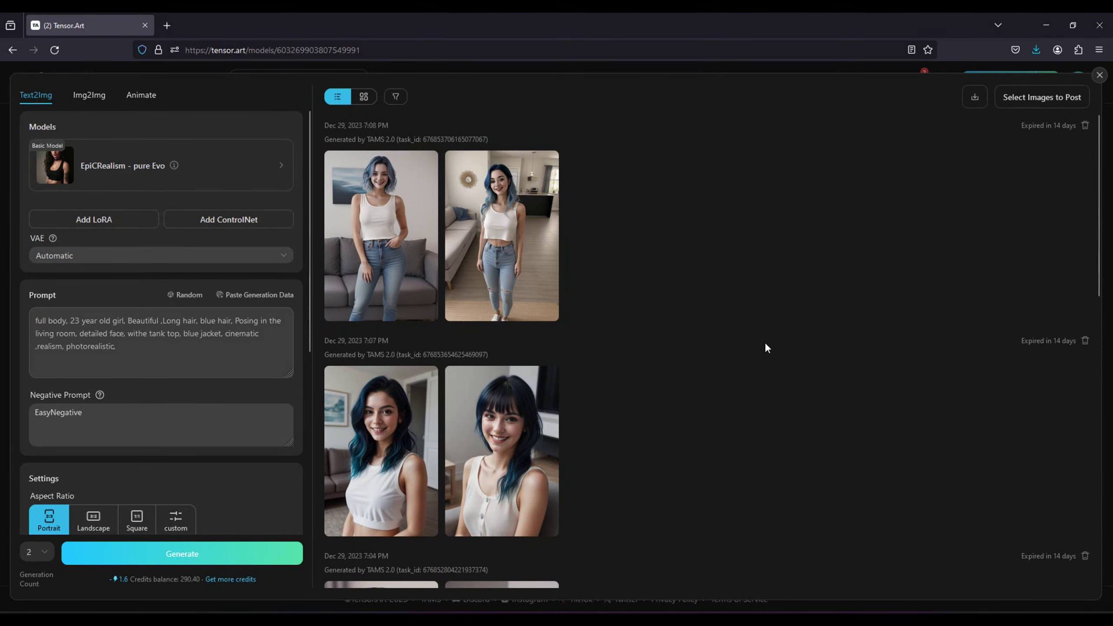
Prepend 'full body,' to the Starbucks prompt and generate a new batch
scroll(685, 350, down, 2)
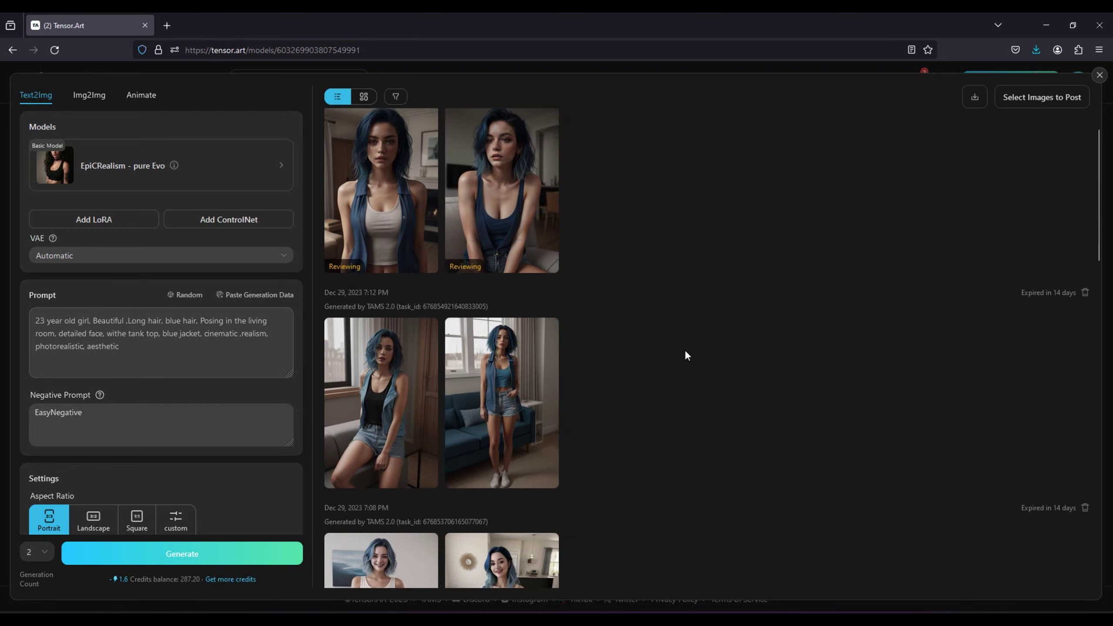
scroll(685, 350, up, 2)
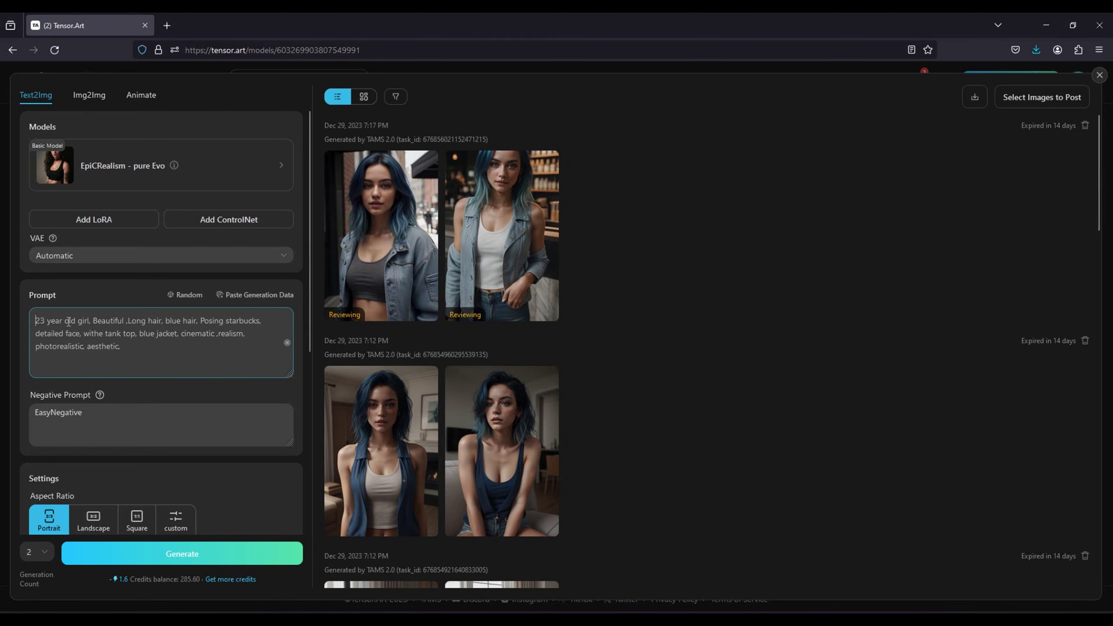
click(35, 321)
text(full body,)
click(231, 554)
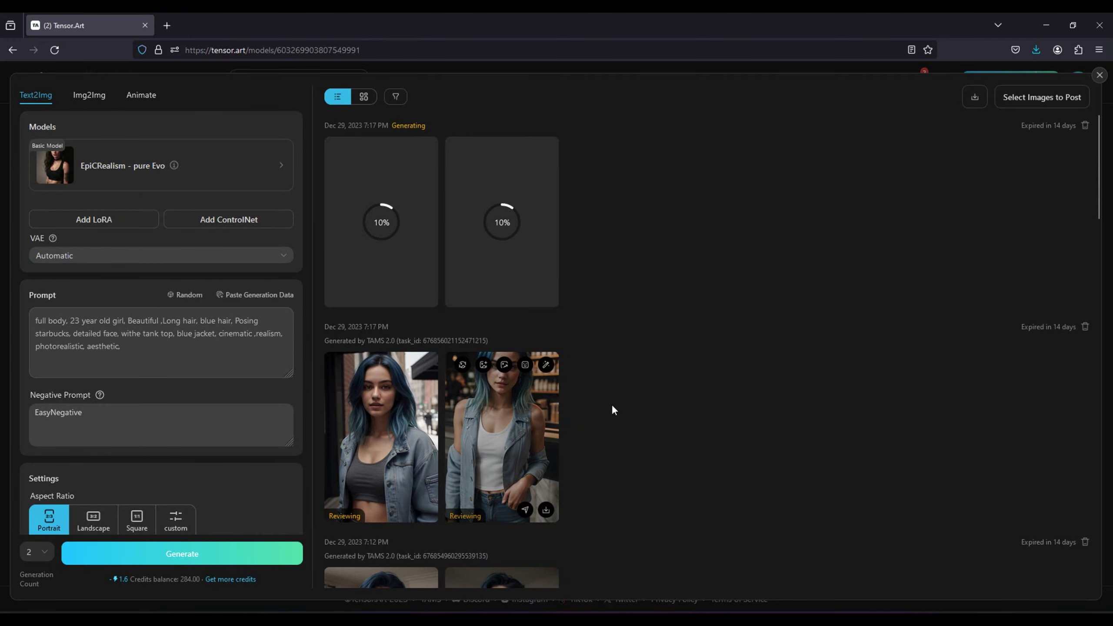
Inspect each full-body Starbucks image enlarged, then switch to Img2Img
click(525, 418)
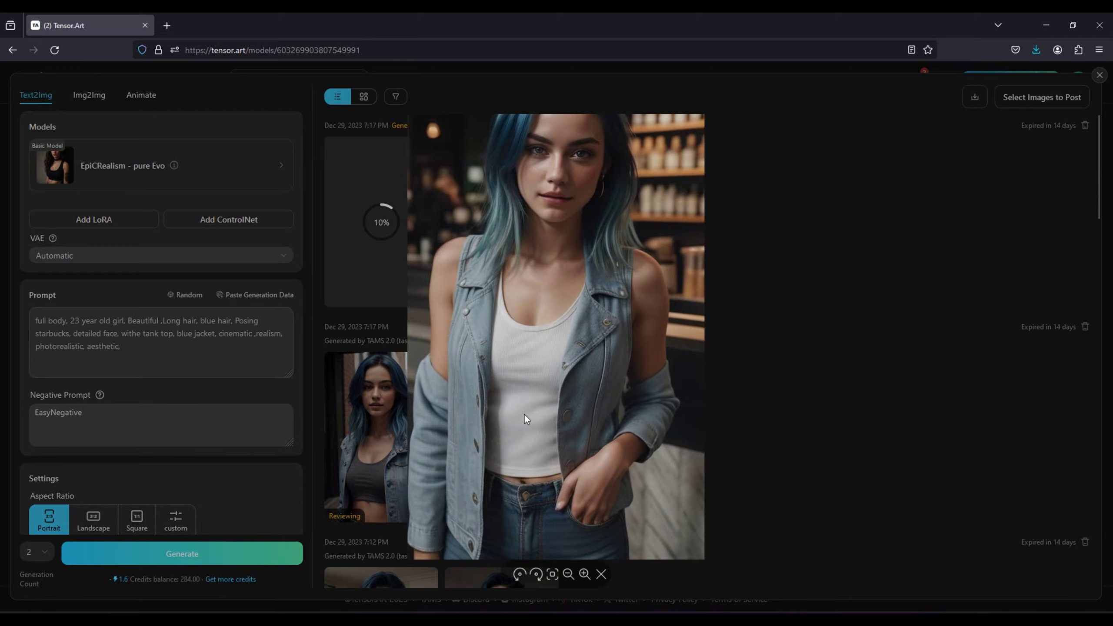
click(806, 353)
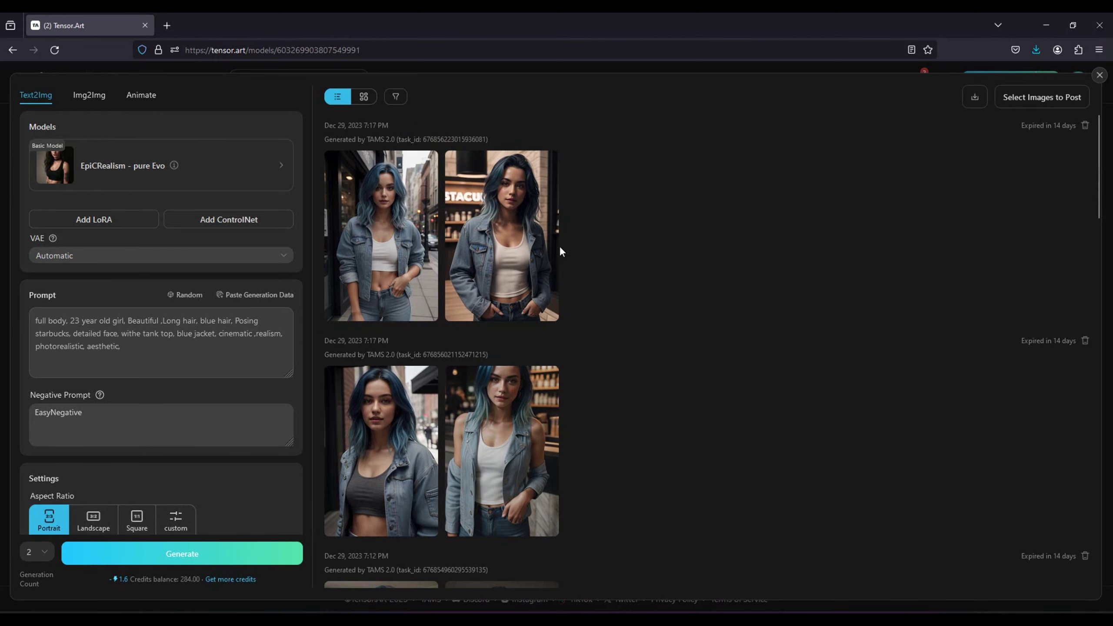
click(526, 242)
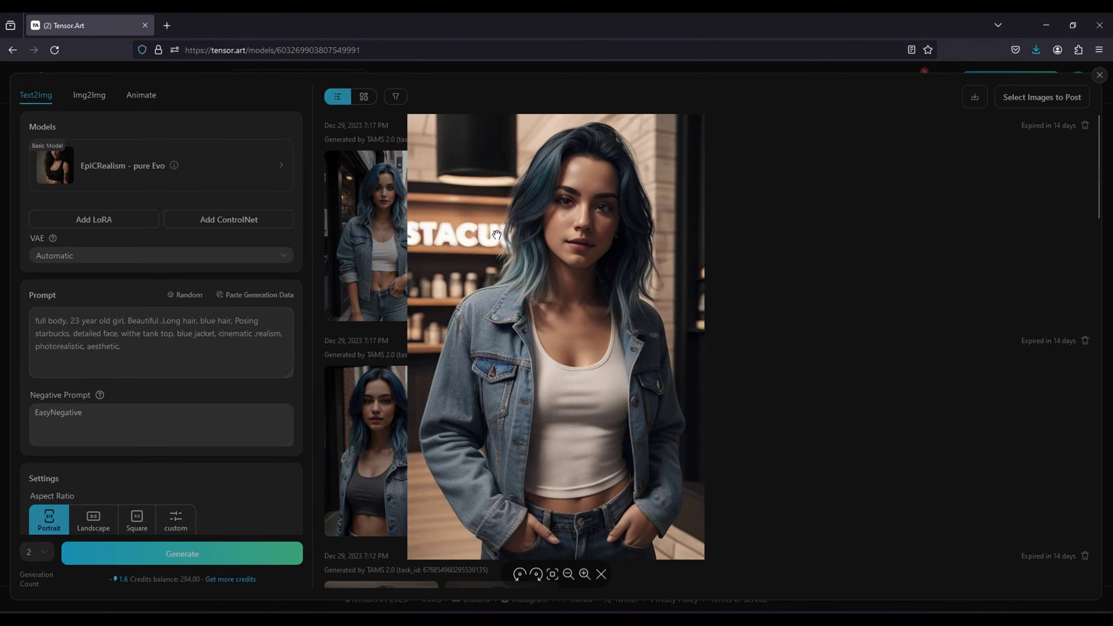
click(811, 262)
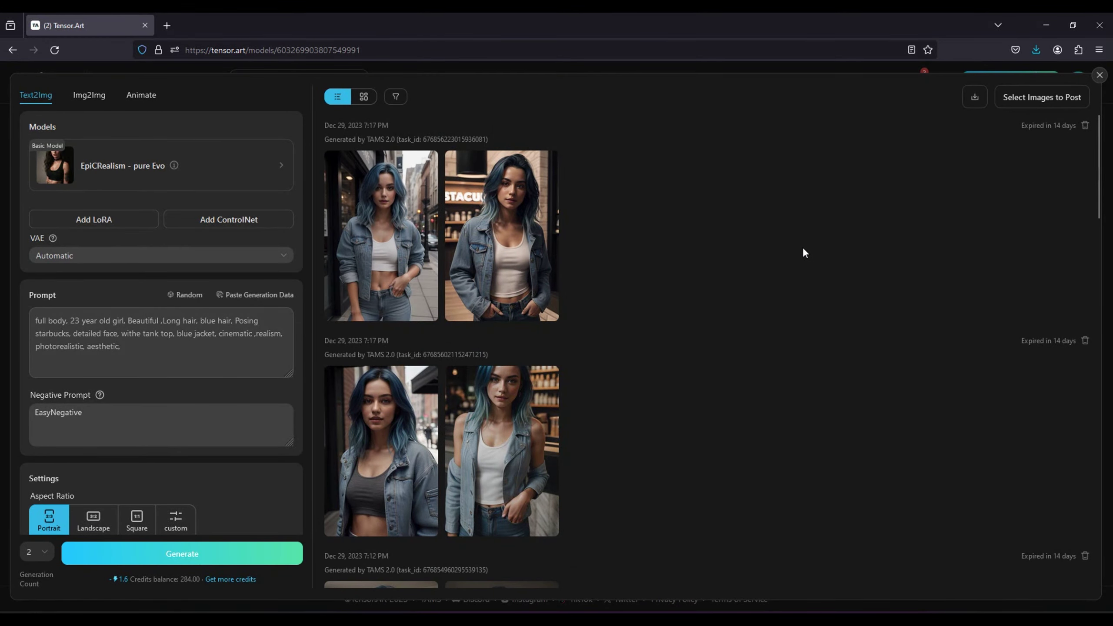
click(420, 228)
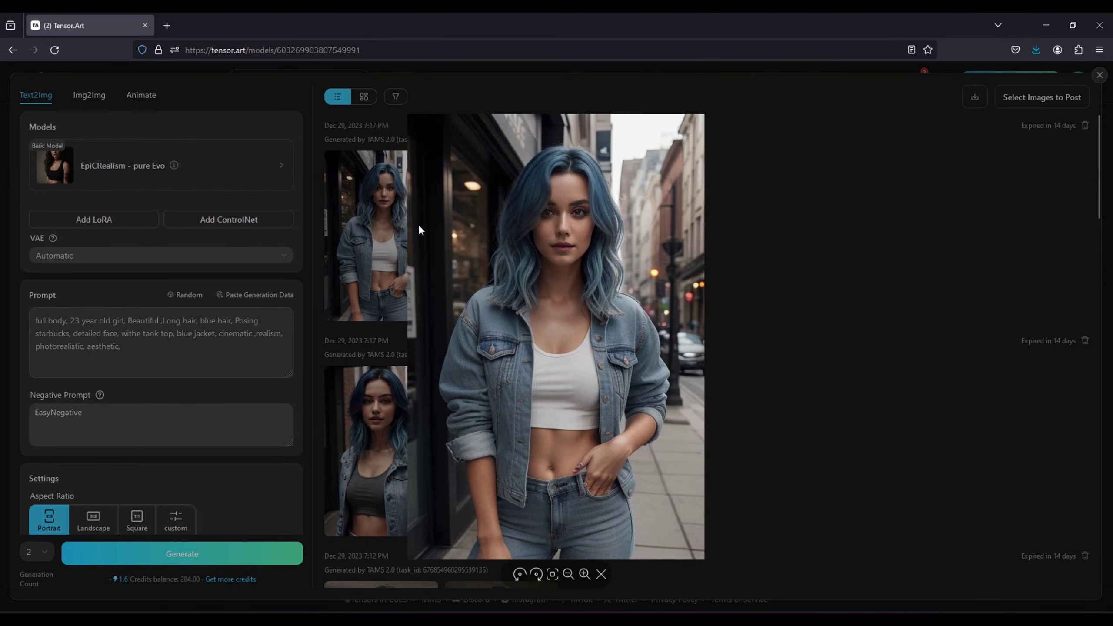
click(815, 253)
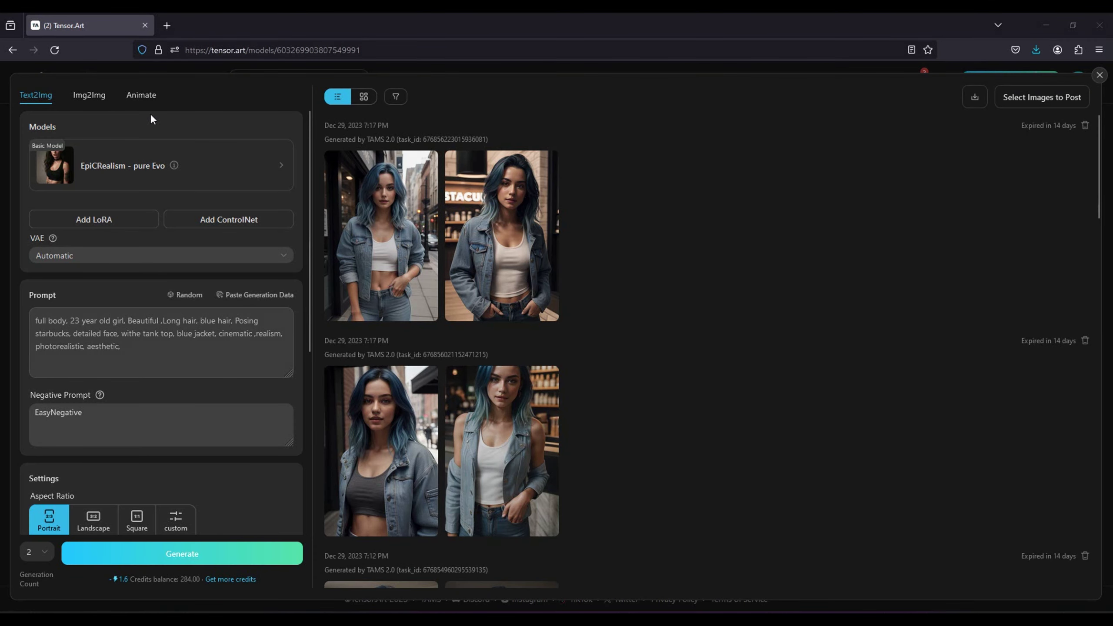
click(90, 104)
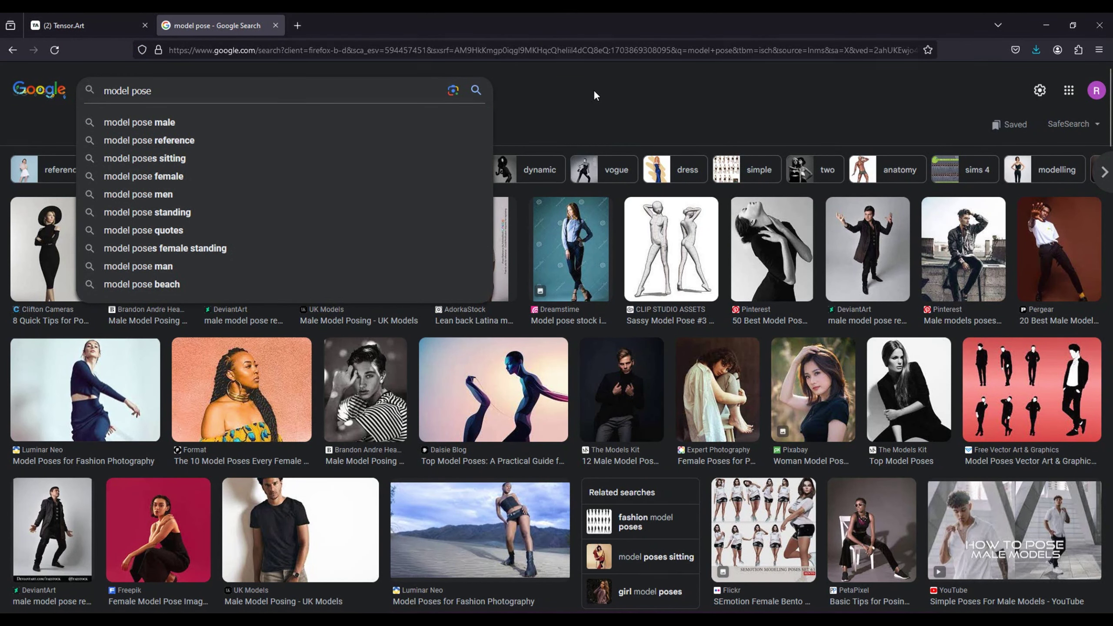
Browse Google 'model pose' results, preview a seated pose, then close the tab
click(594, 95)
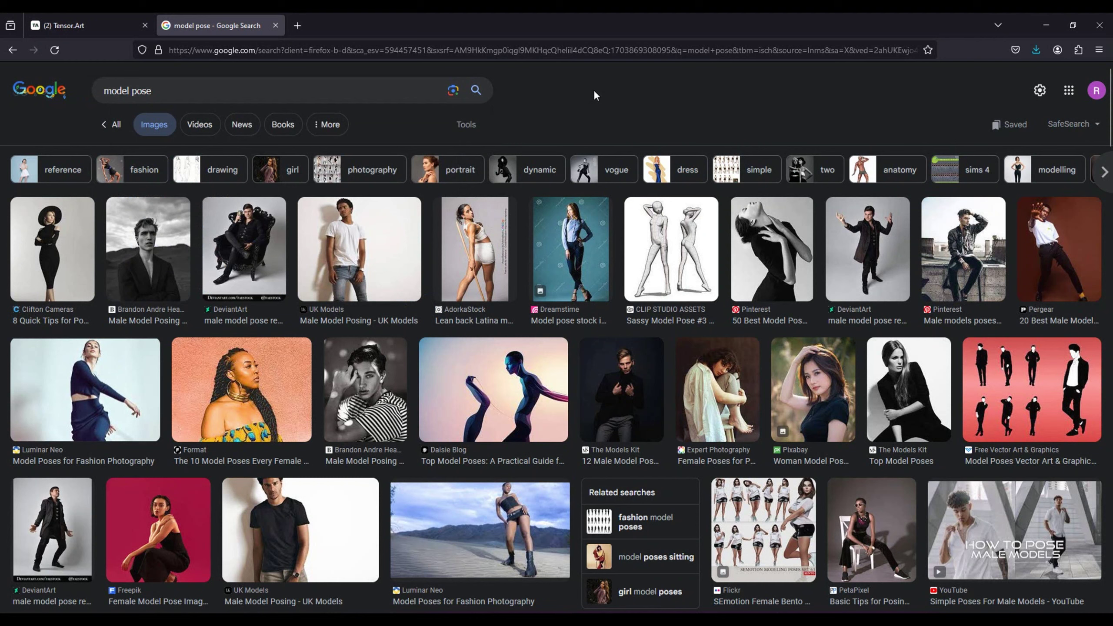
scroll(677, 110, down, 1)
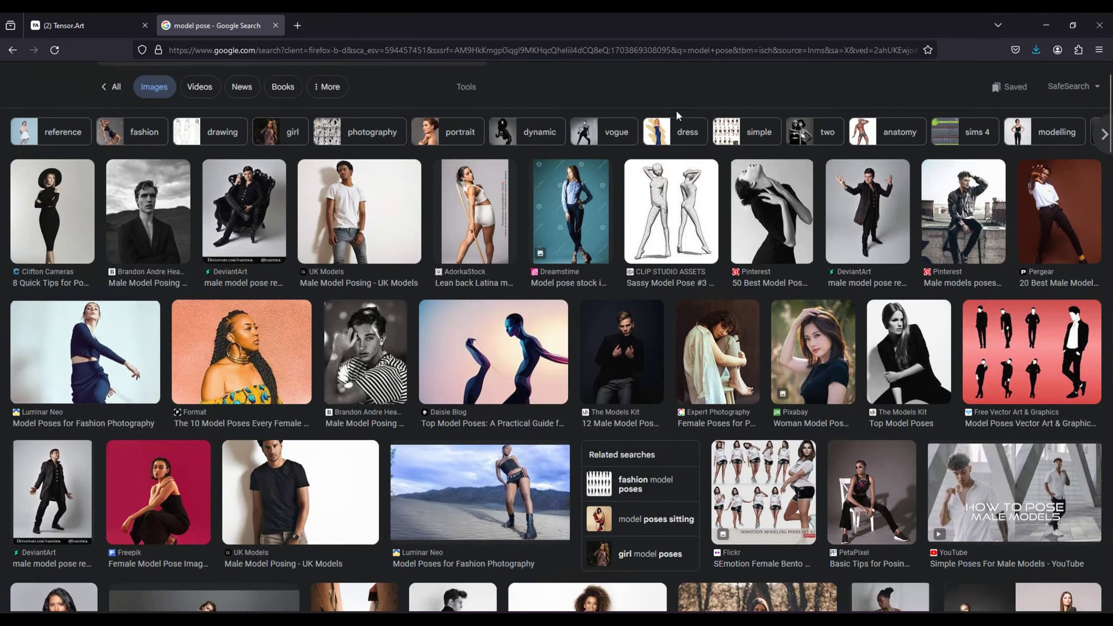
scroll(676, 109, down, 4)
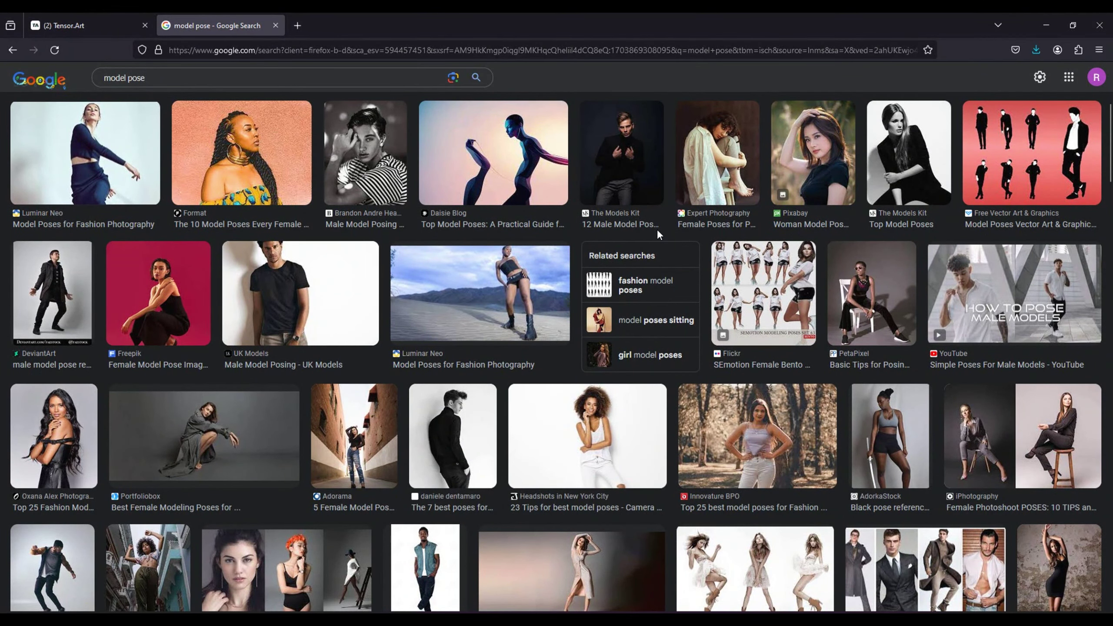
scroll(657, 229, down, 1)
click(559, 368)
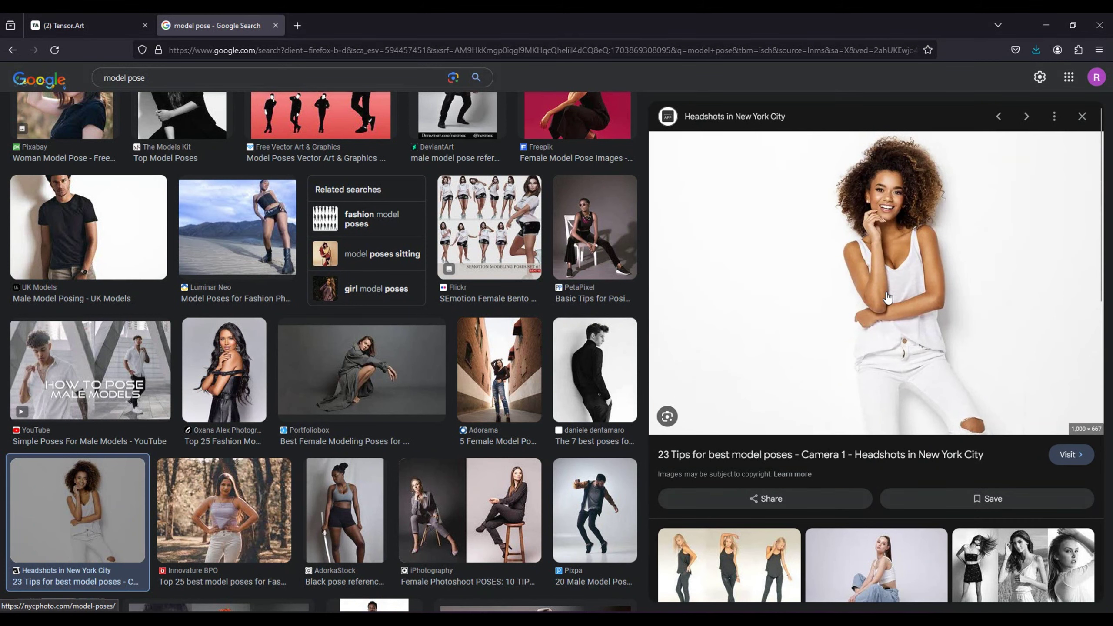
click(388, 369)
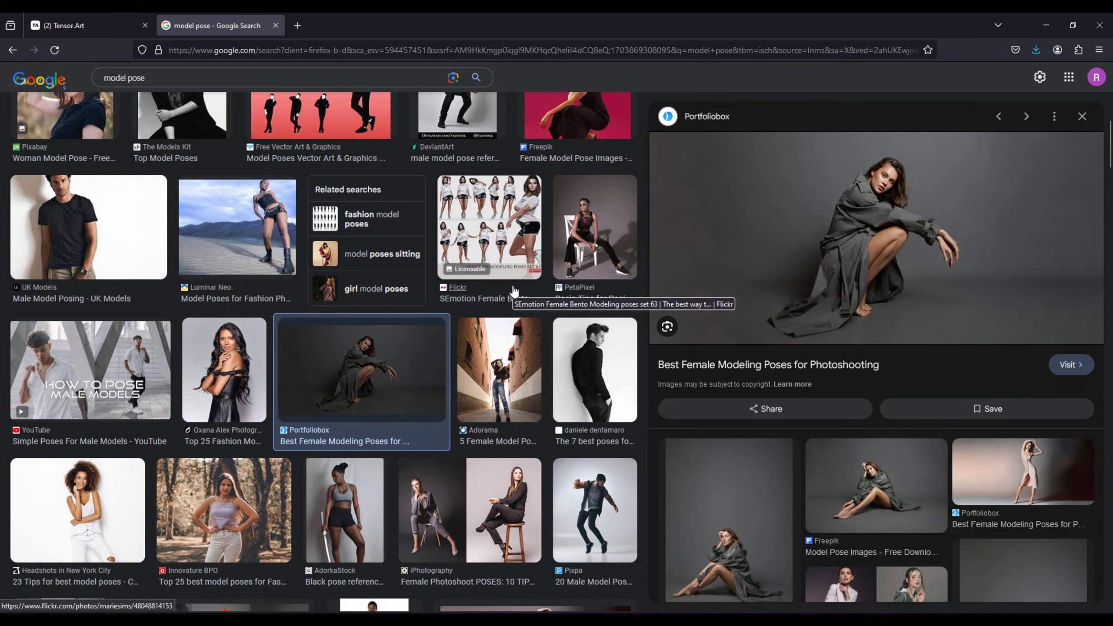
key(ctrl+w)
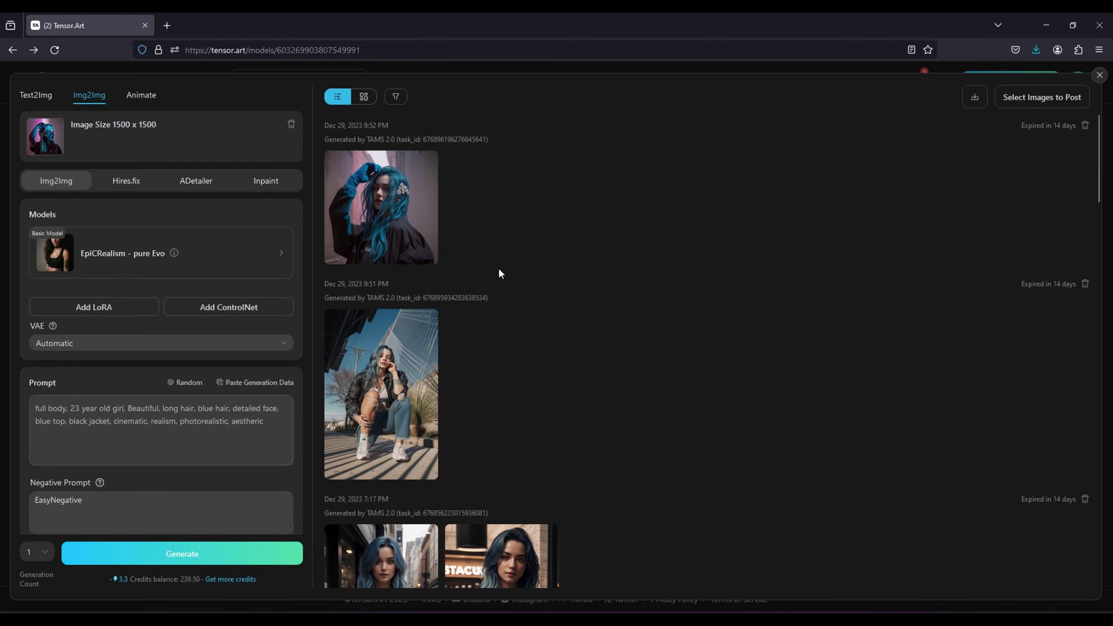
Enlarge the black-jacket and squatting-girl Img2Img results, then scroll the panel
click(382, 224)
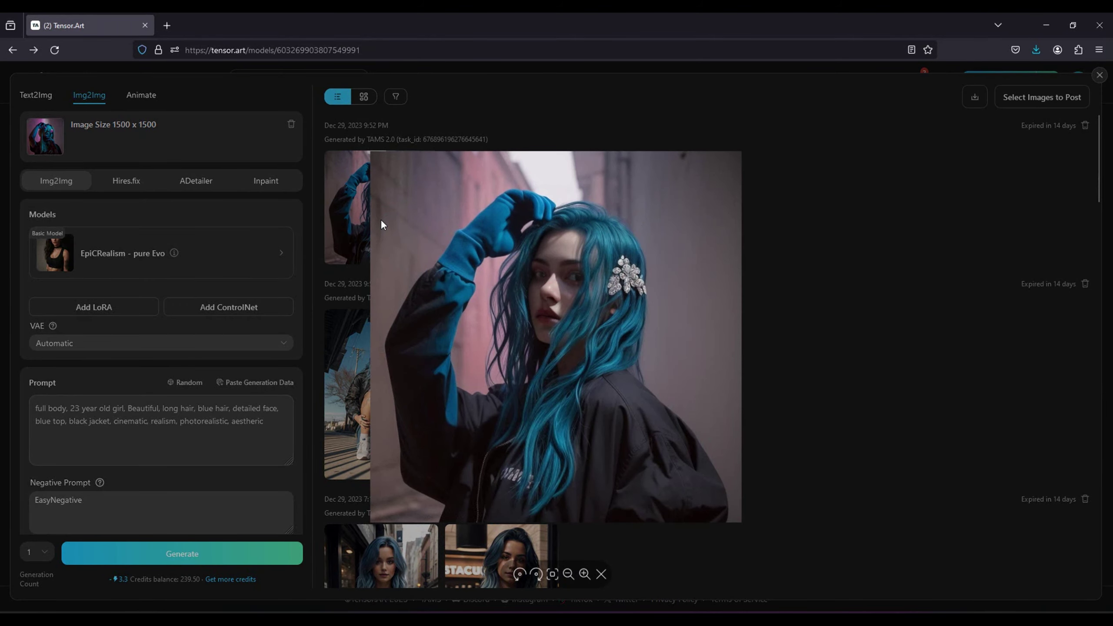
click(818, 251)
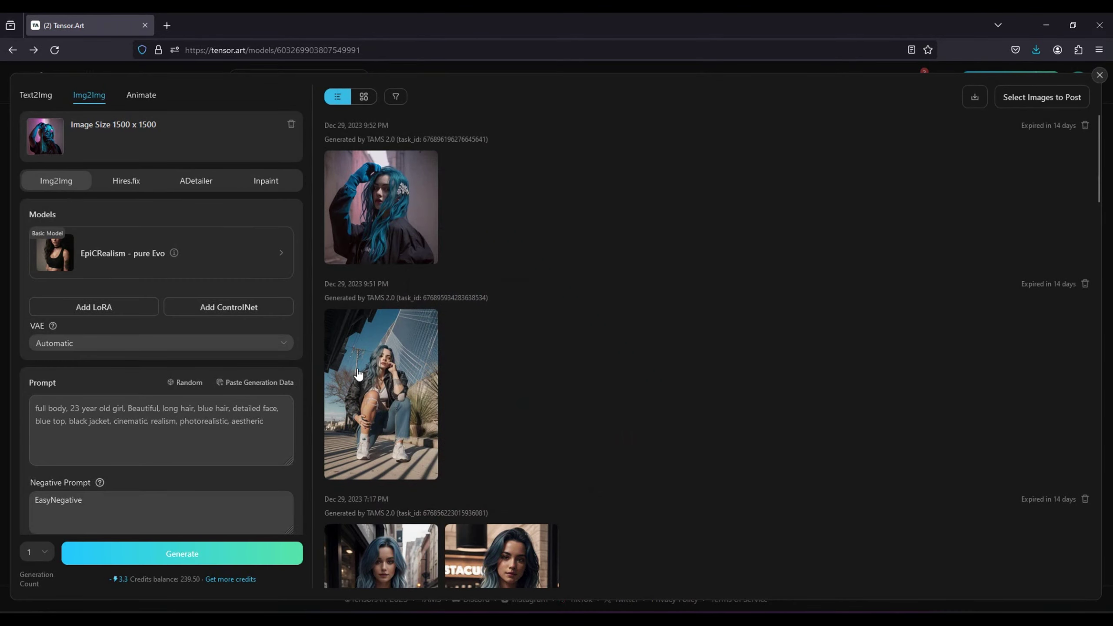
click(357, 370)
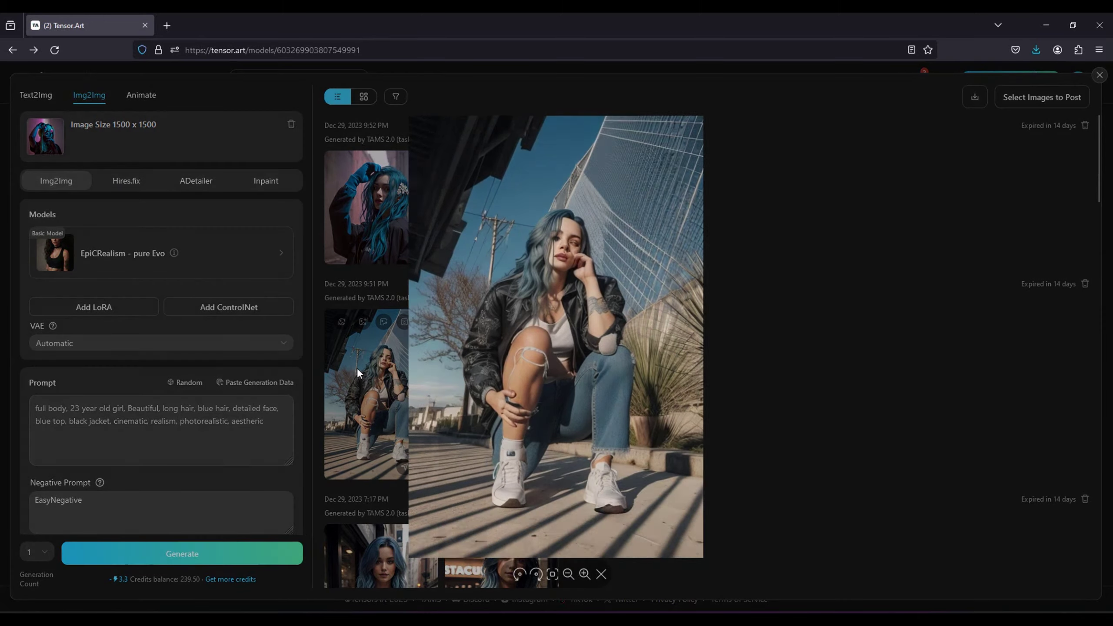
click(767, 296)
scroll(209, 426, down, 5)
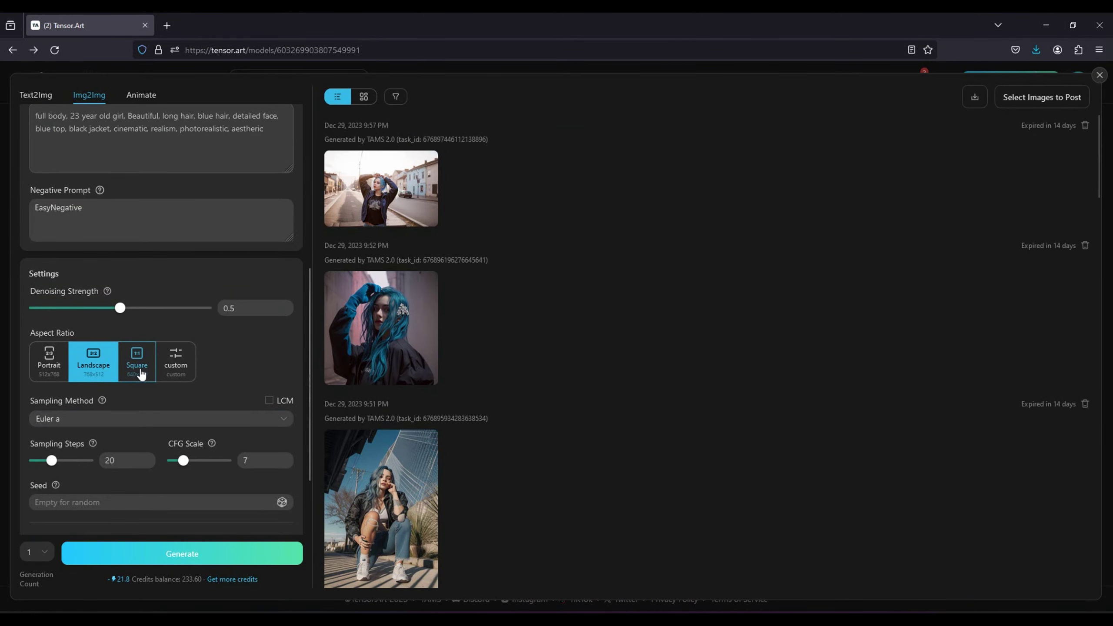
scroll(167, 389, up, 5)
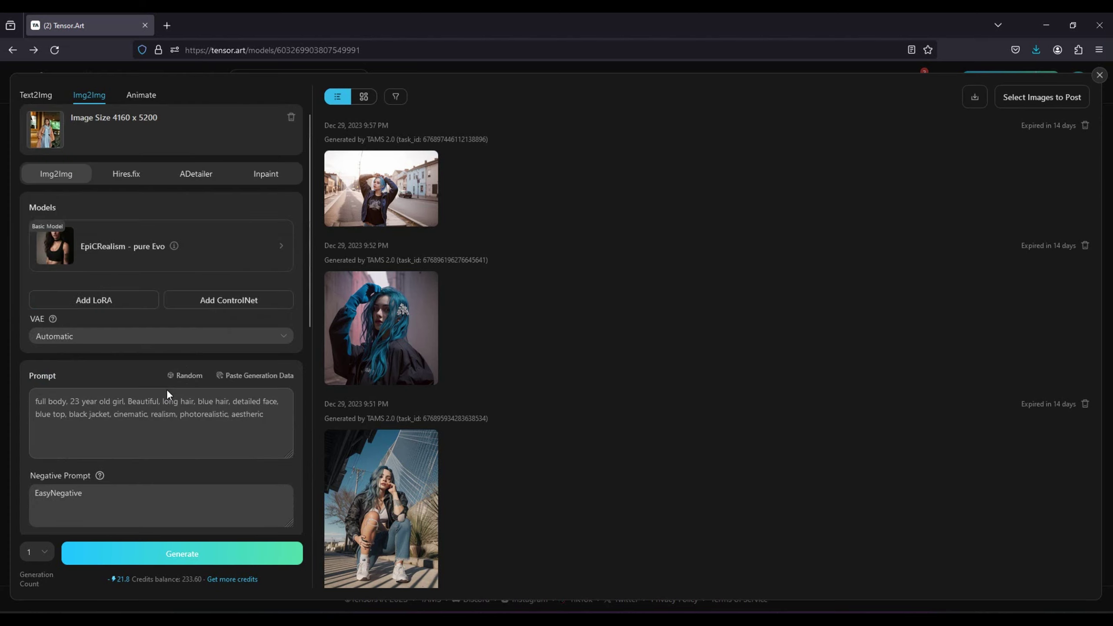
scroll(204, 438, down, 5)
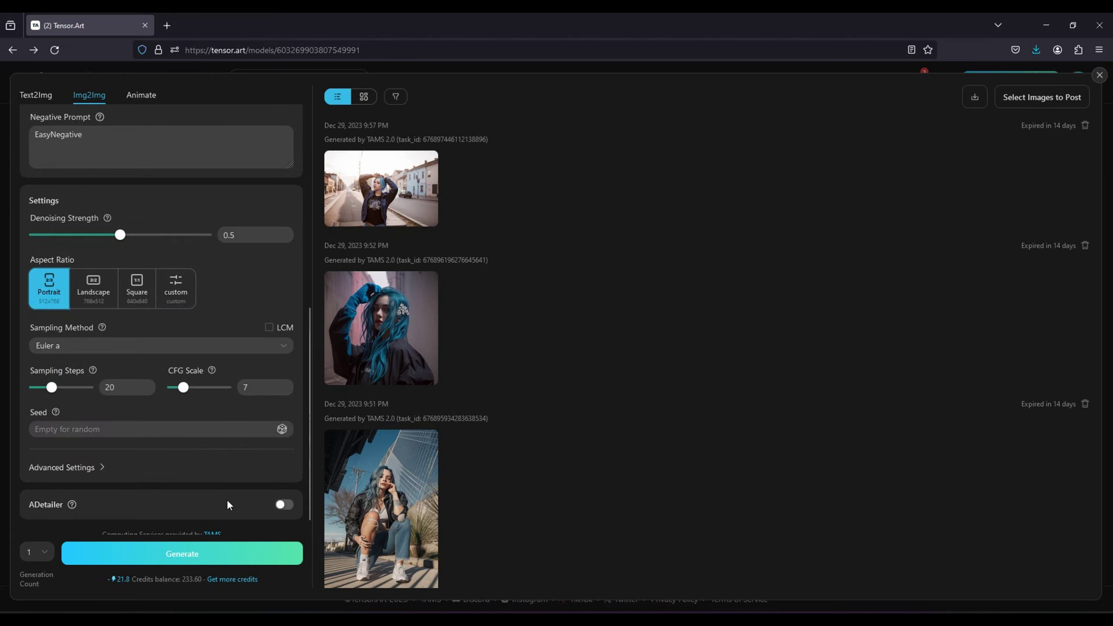
Generate a portrait Img2Img result from the 4160 x 5200 reference photo
click(241, 555)
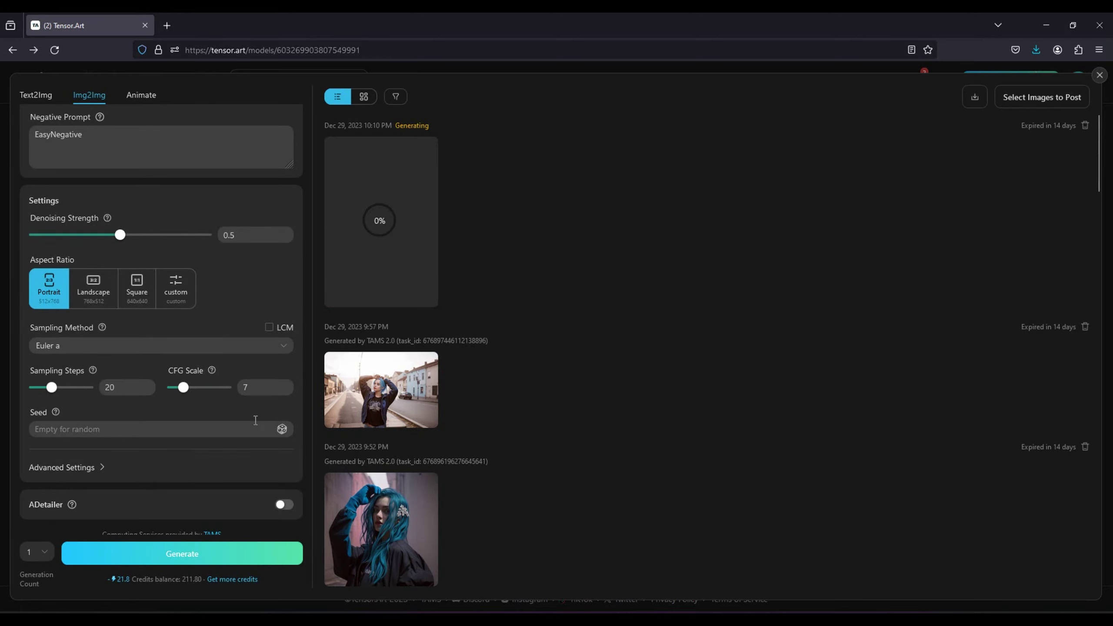
scroll(256, 420, up, 10)
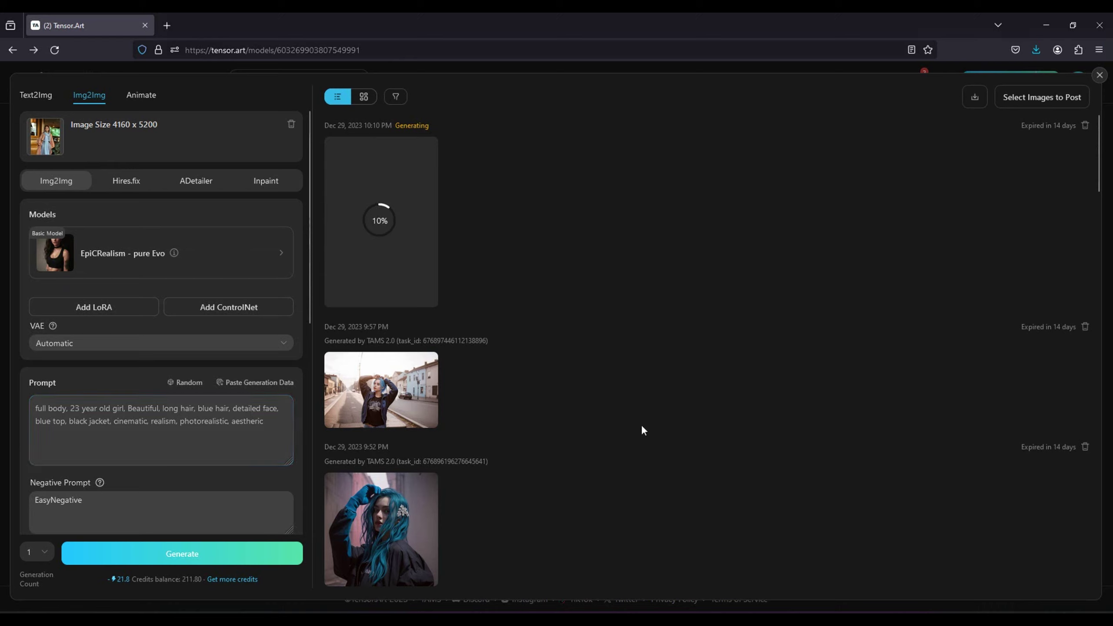